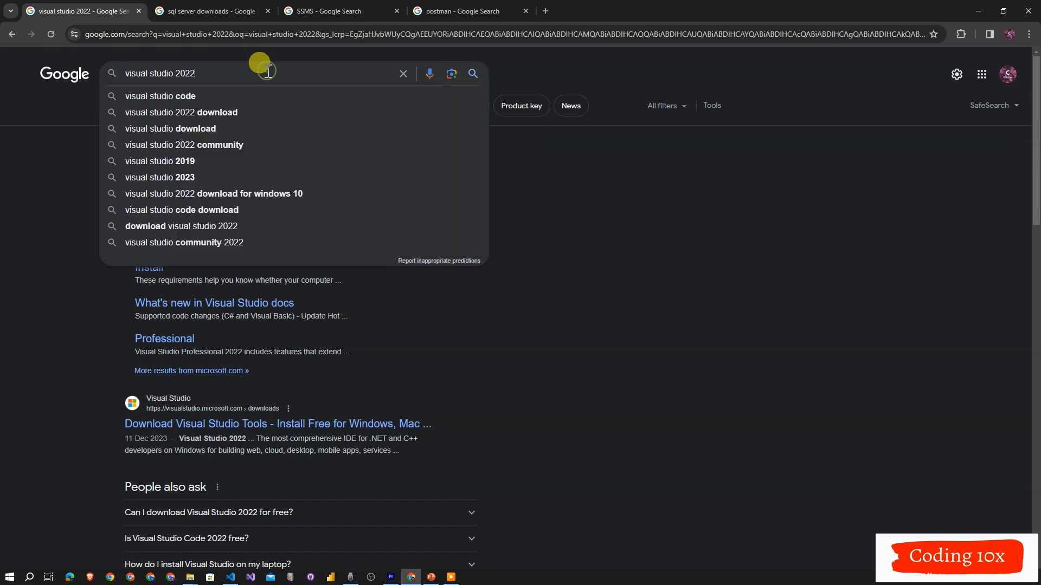
Open the Visual Studio Community page from the Google results for visual studio 2022 and download the Community installer.
click(621, 216)
click(161, 233)
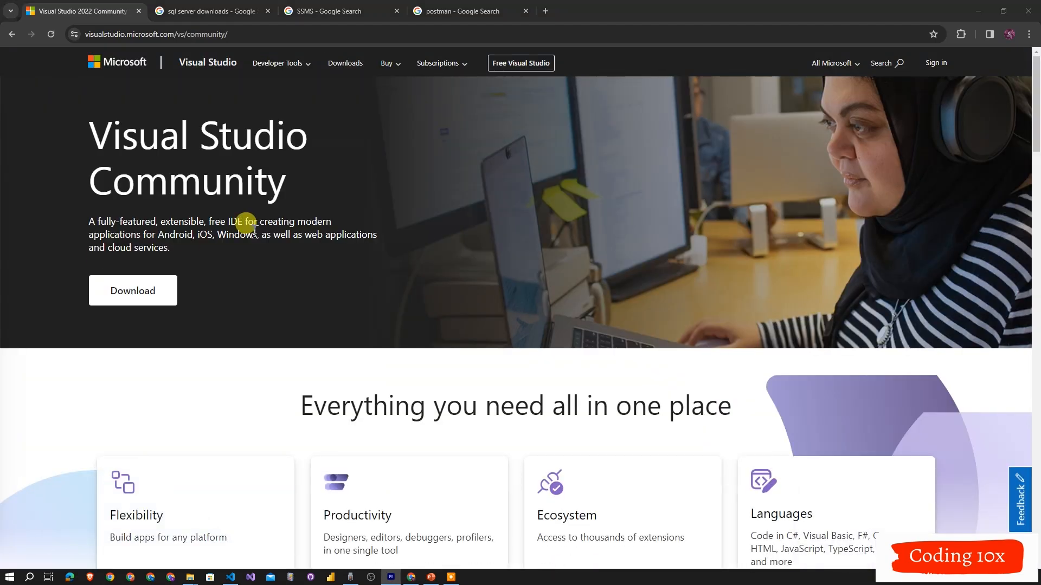
scroll(326, 294, down, 1)
scroll(327, 294, down, 2)
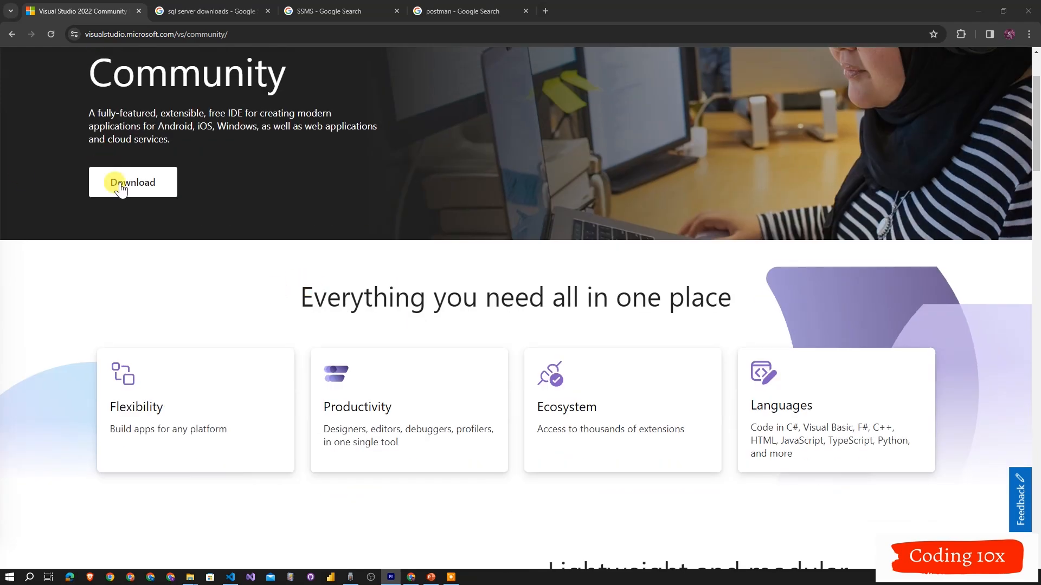
click(170, 192)
scroll(396, 333, down, 7)
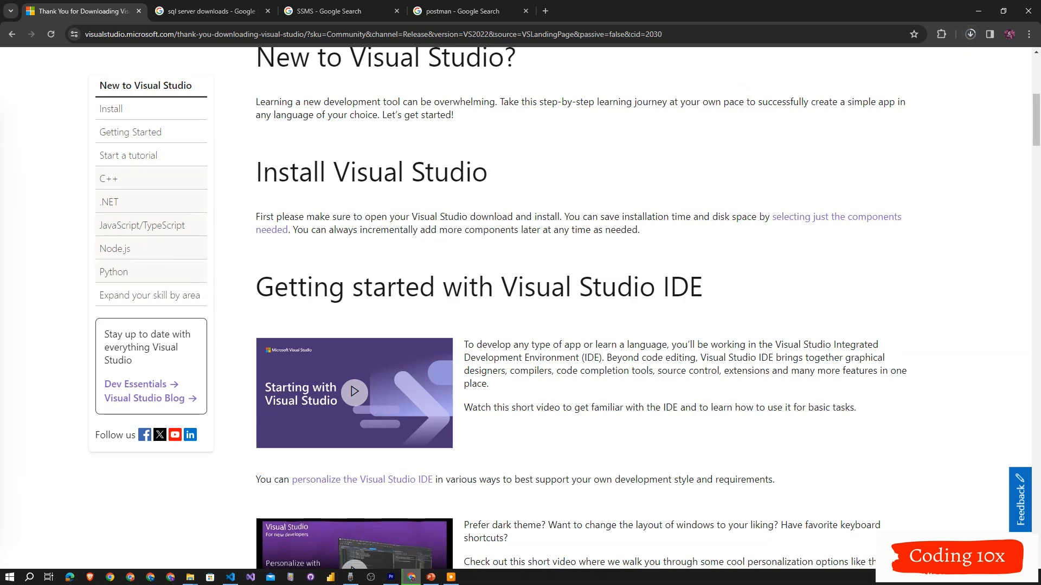
Run the downloaded VisualStudioSetup (2).exe installer and allow it through the security warning.
click(970, 35)
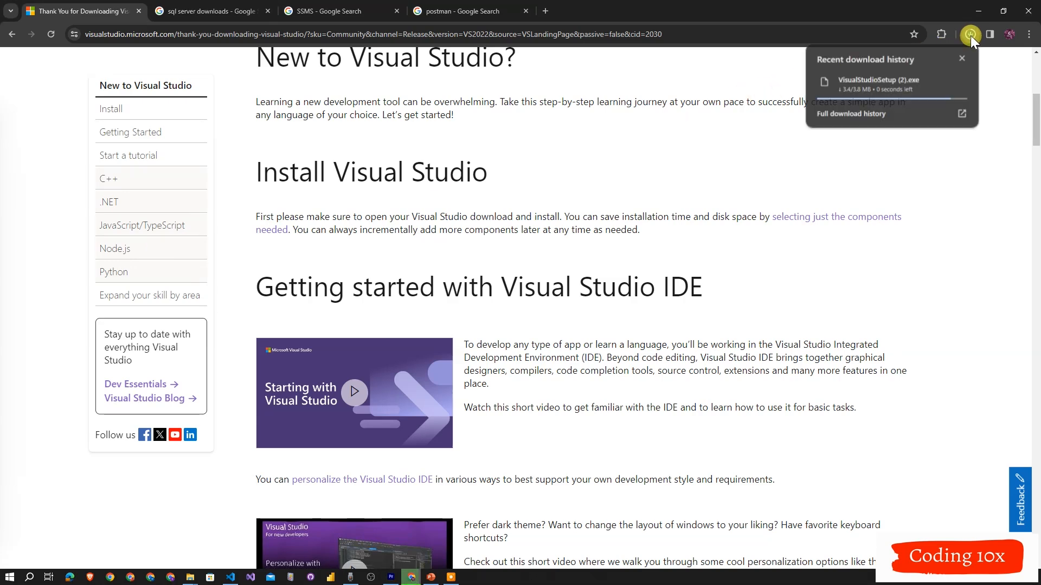
click(877, 87)
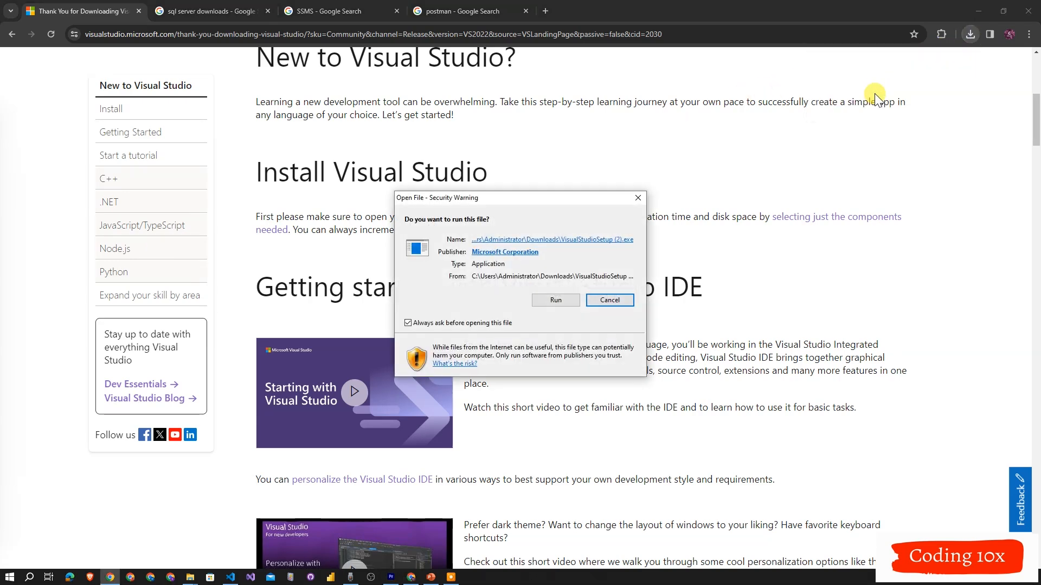
click(547, 302)
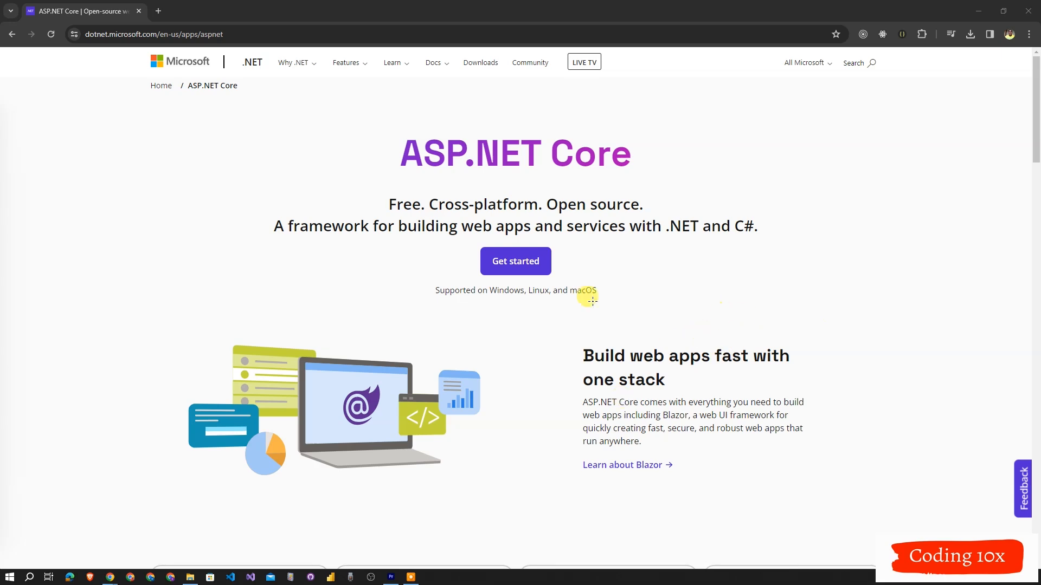
scroll(689, 271, down, 5)
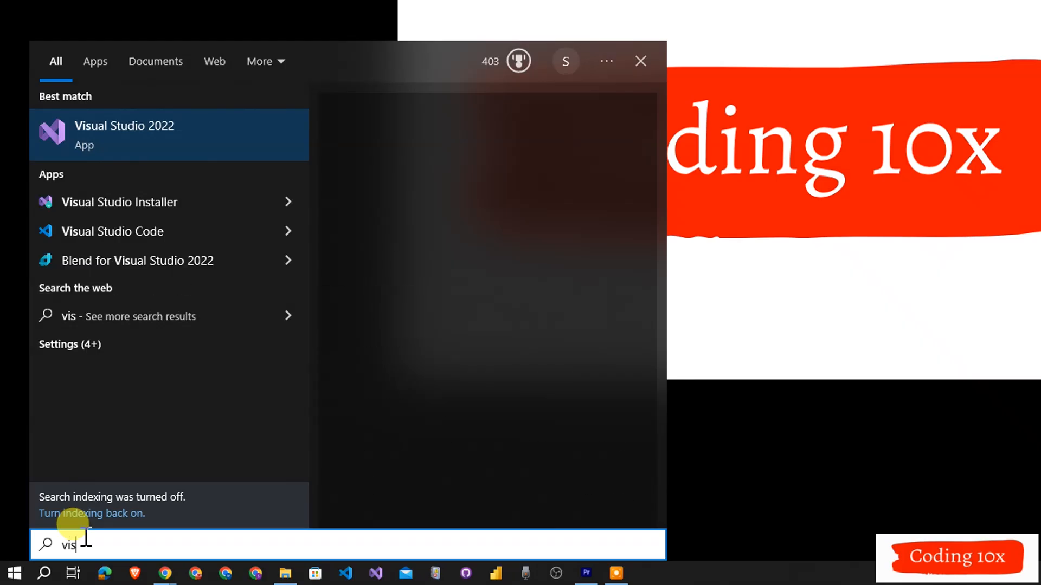
Launch Visual Studio 2022 from the Windows search and start a new project from the C# Console App template.
text(ual)
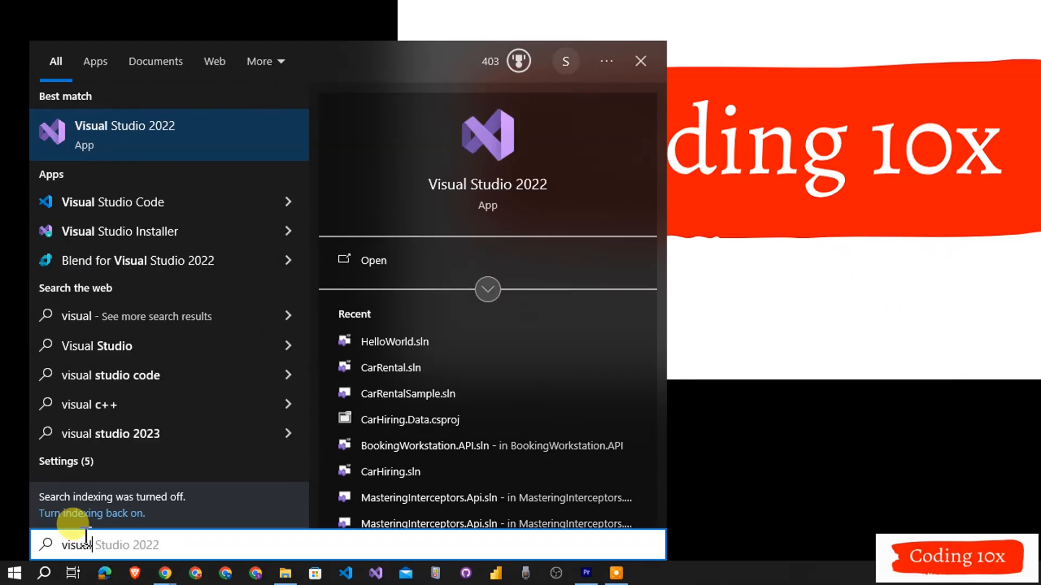
click(178, 133)
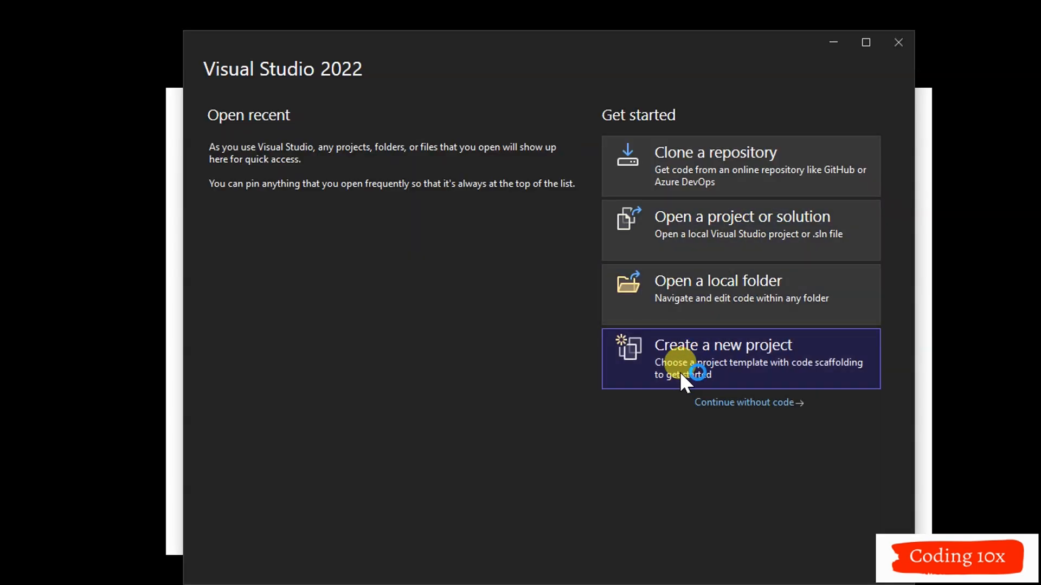
click(704, 347)
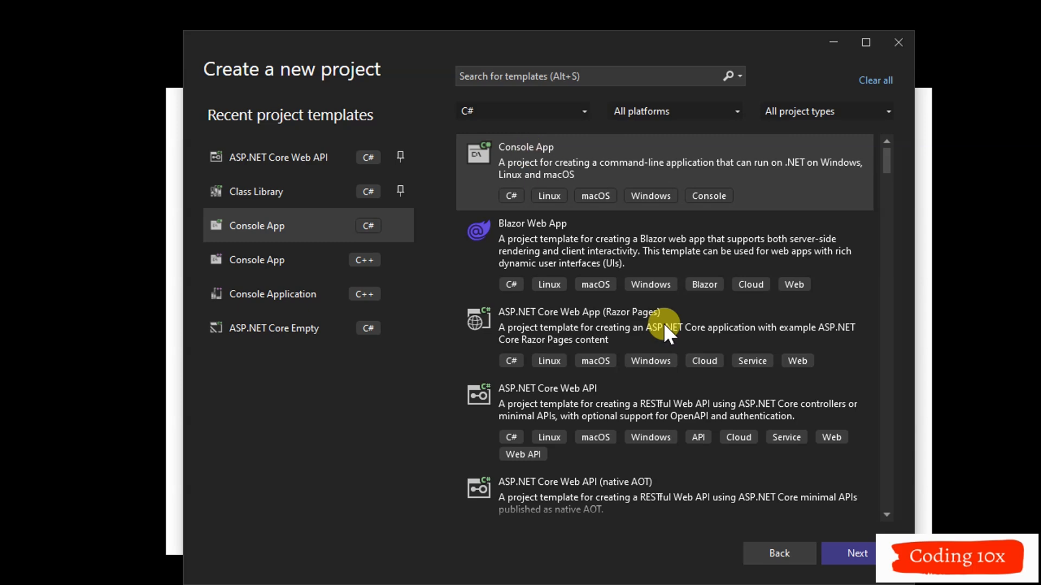
click(837, 505)
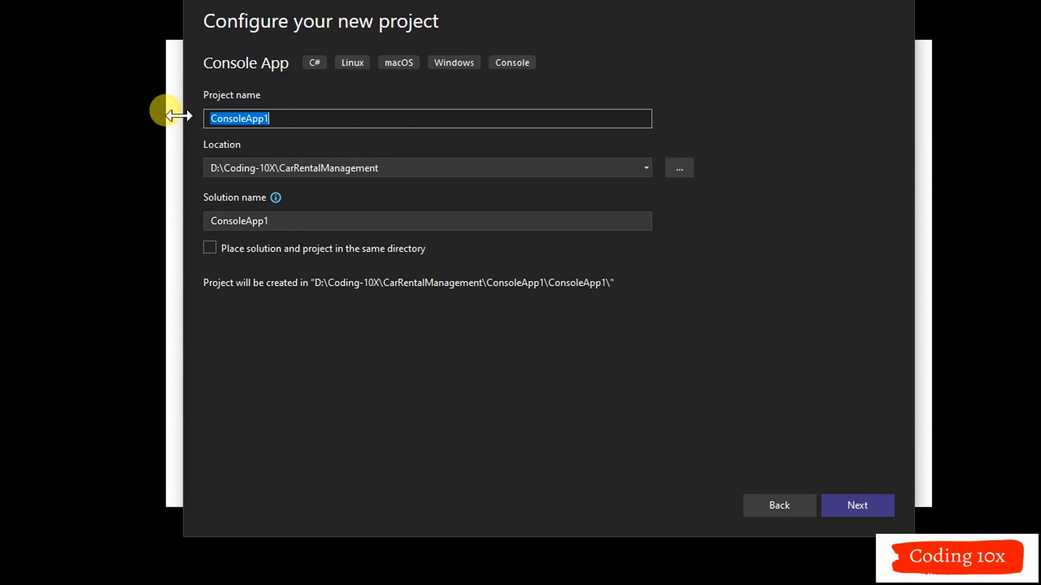
Name the project HelloConsole, create it with .NET 8.0 (Long Term Support), and dismiss its debug console.
text(Hello)
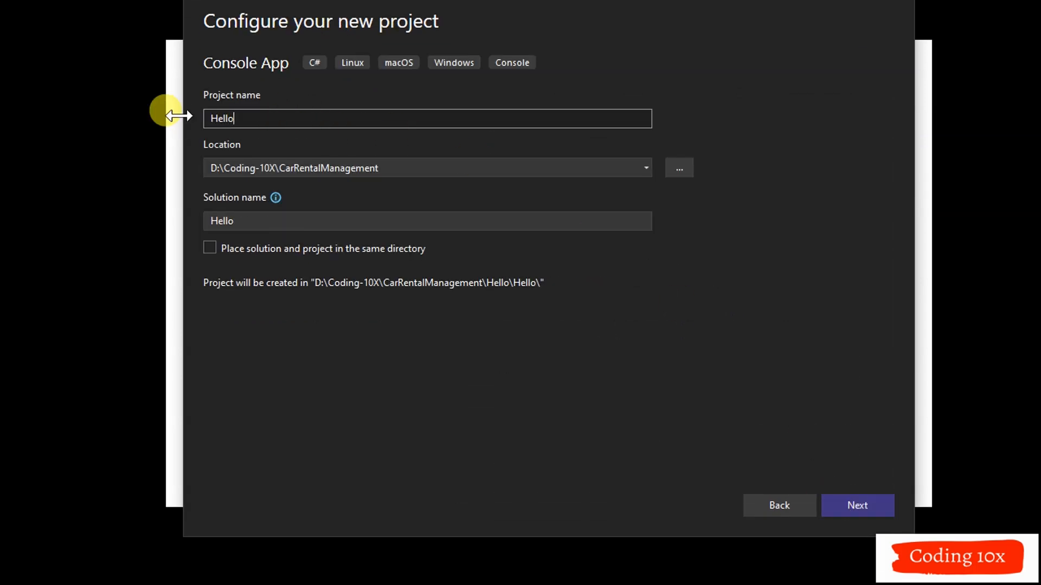
text(Console)
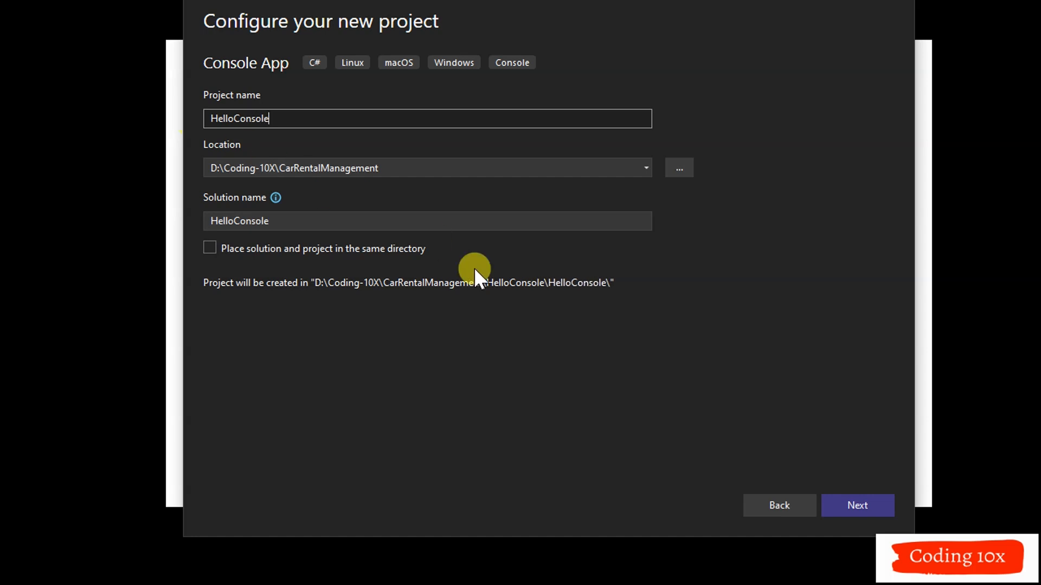
click(851, 505)
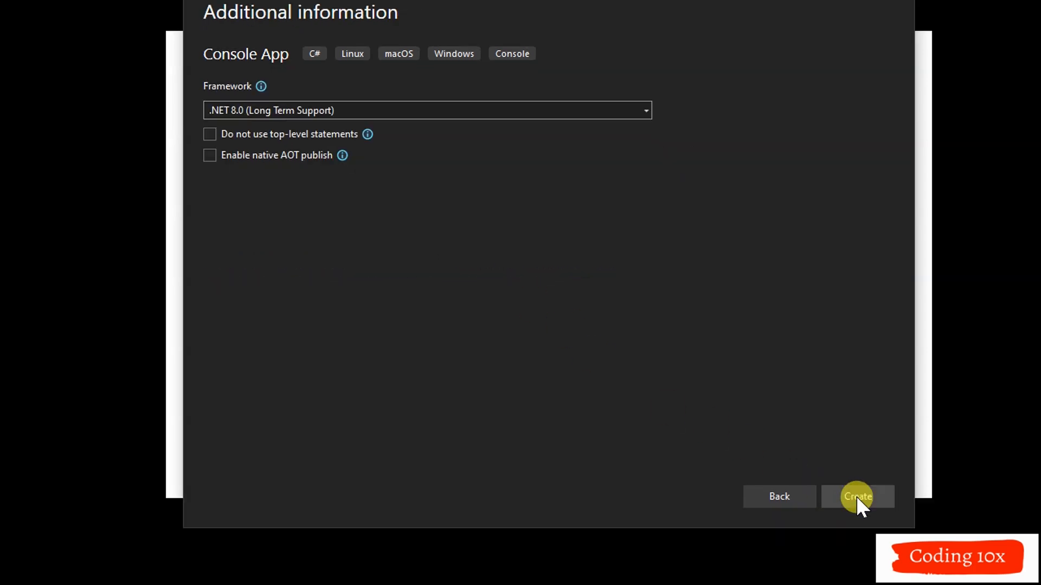
click(856, 496)
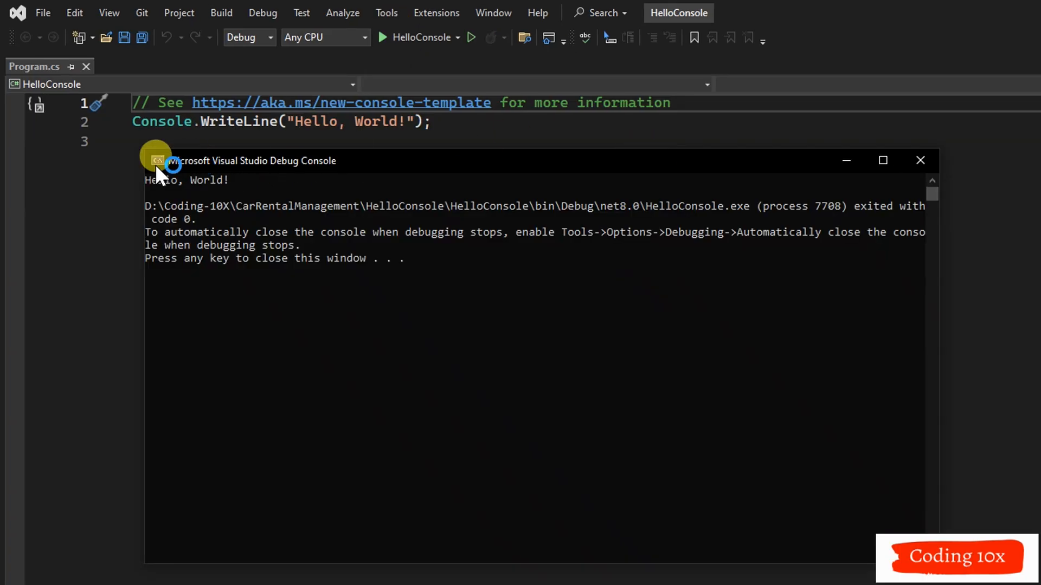
key(Return)
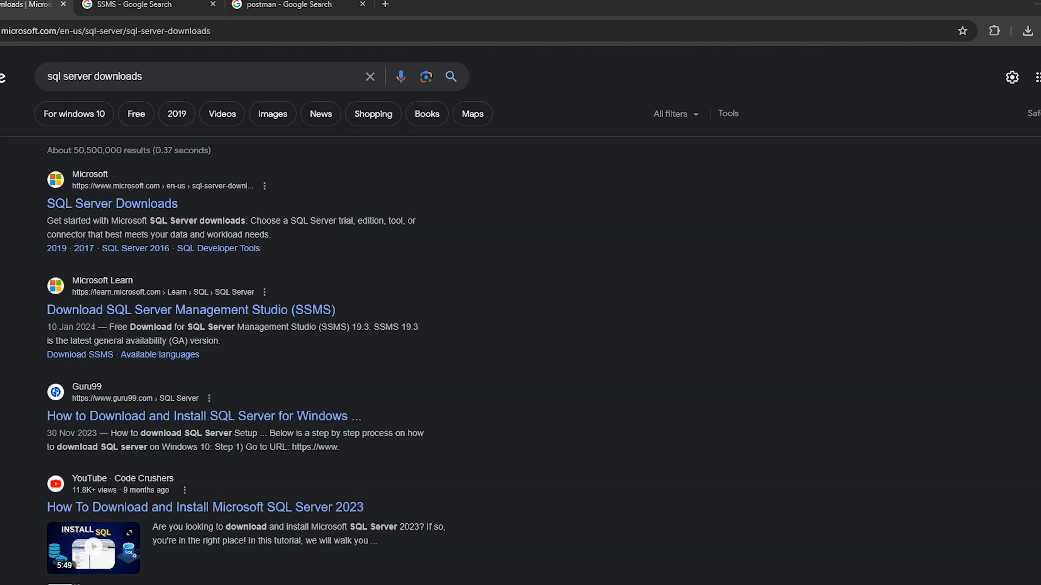
Download the SQL Server 2022 Express installer from Microsoft's SQL Server Downloads page and run it.
scroll(414, 330, down, 5)
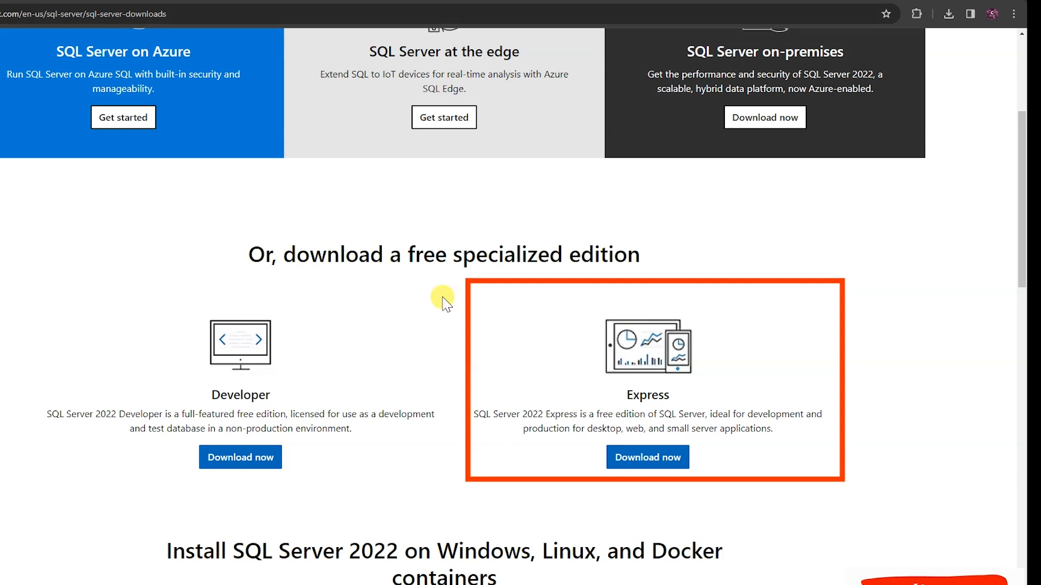
click(627, 457)
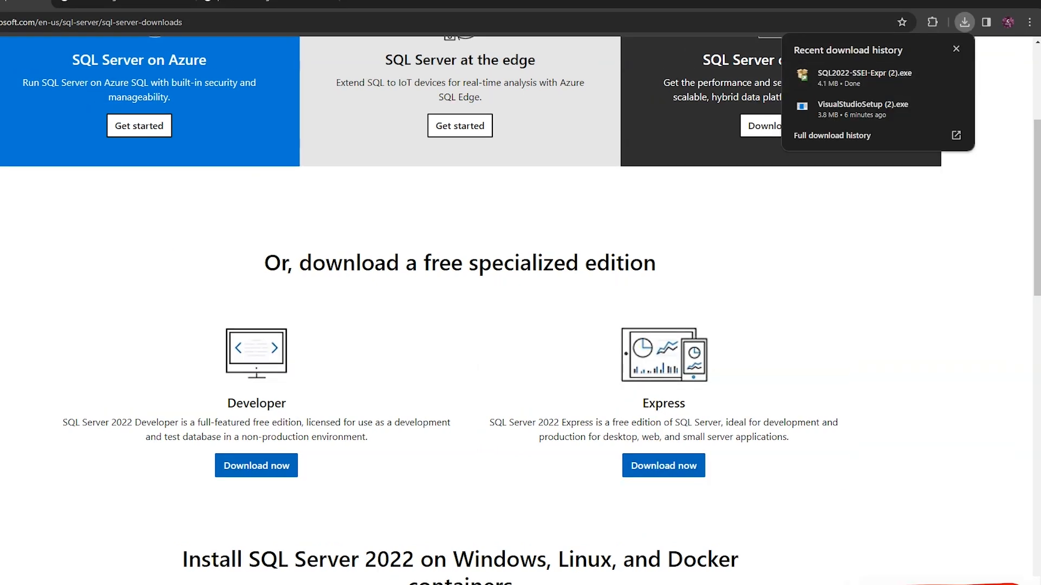
click(964, 22)
click(870, 82)
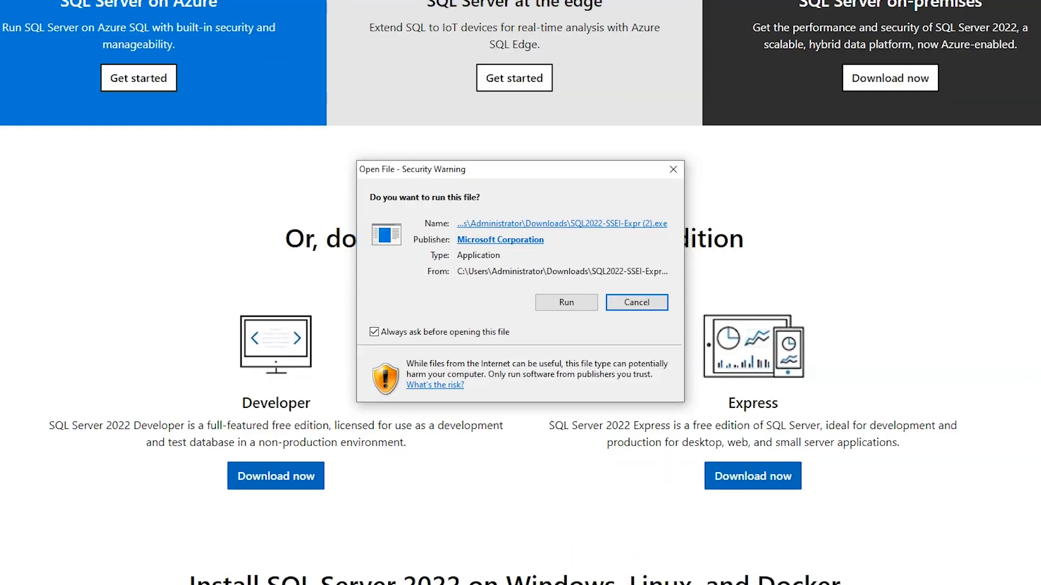
click(567, 302)
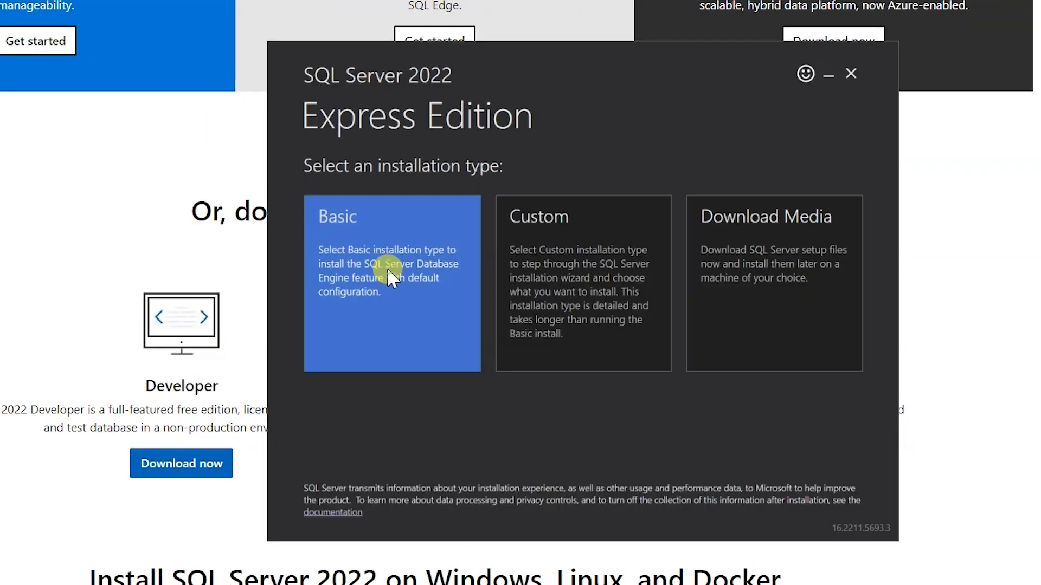
Choose the installation type in the SQL Server 2022 Express Edition installer and accept the license terms.
click(388, 269)
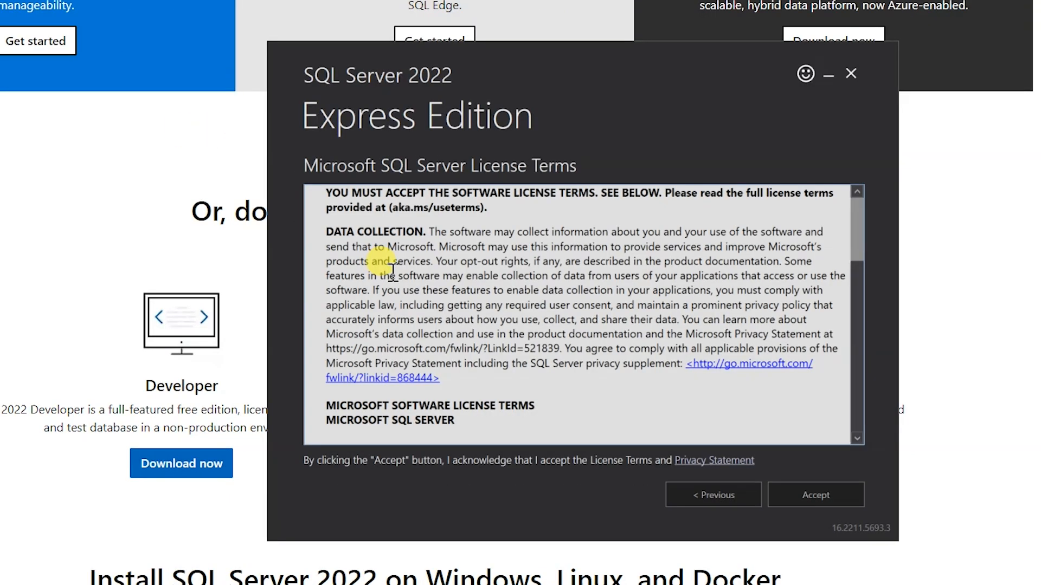
scroll(632, 304, down, 8)
scroll(625, 386, down, 5)
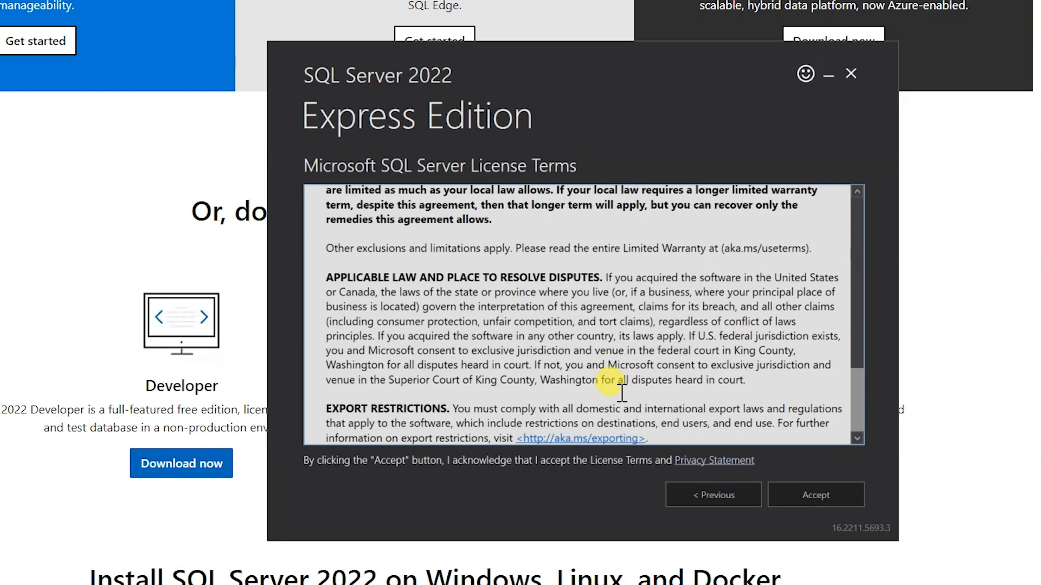
click(792, 496)
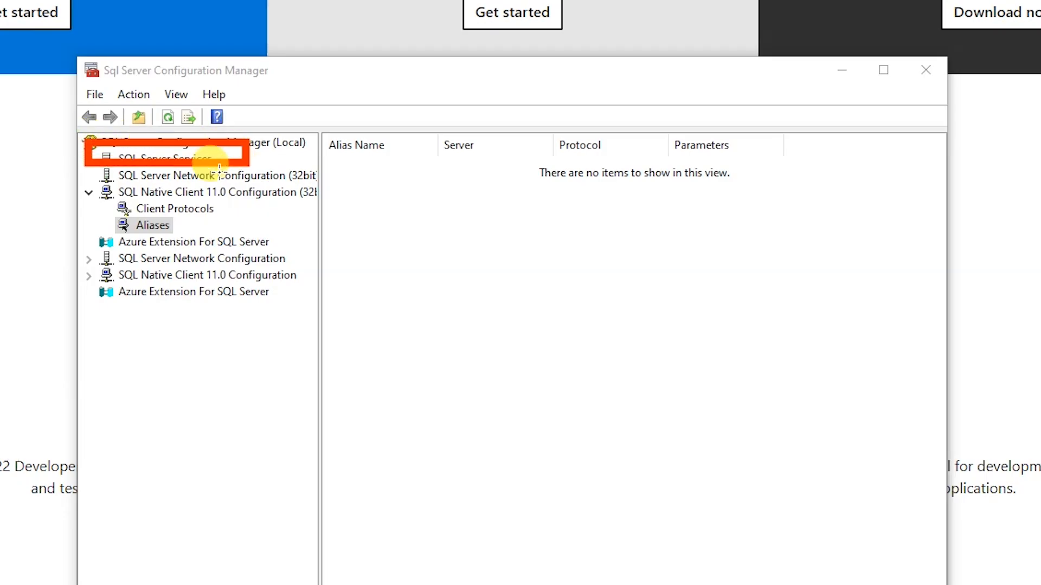
drag(87, 172, 335, 310)
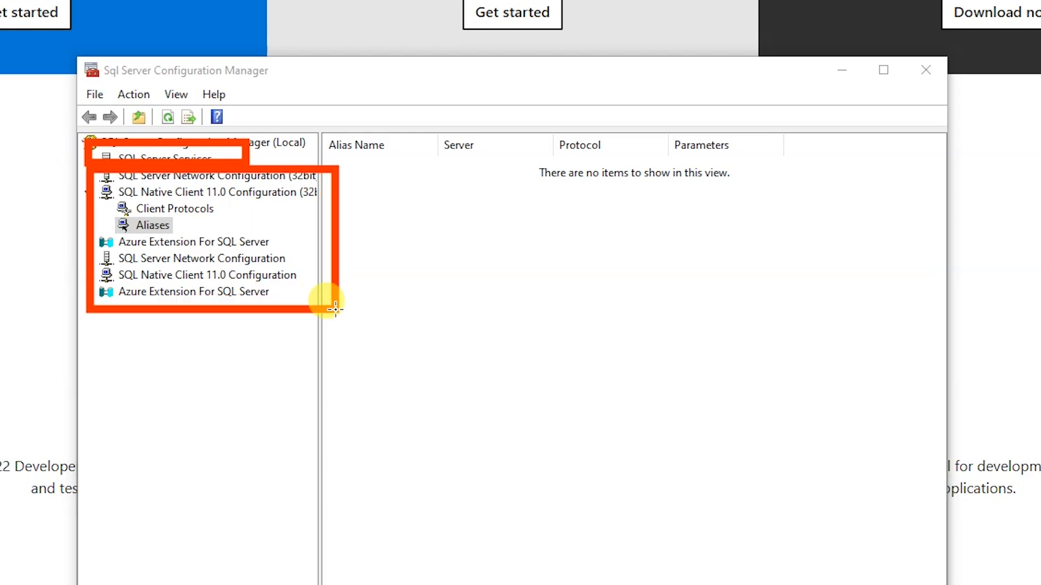
key(ctrl+z)
key(ctrl+z)
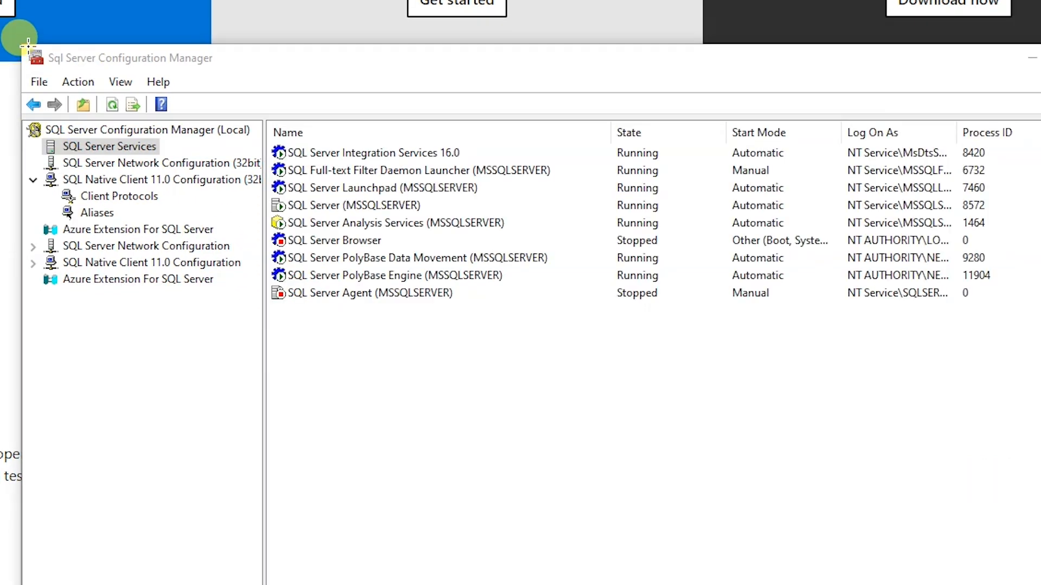
mouse_move(21, 44)
mouse_down()
mouse_move(70, 74)
mouse_move(1038, 407)
mouse_move(1038, 436)
mouse_up()
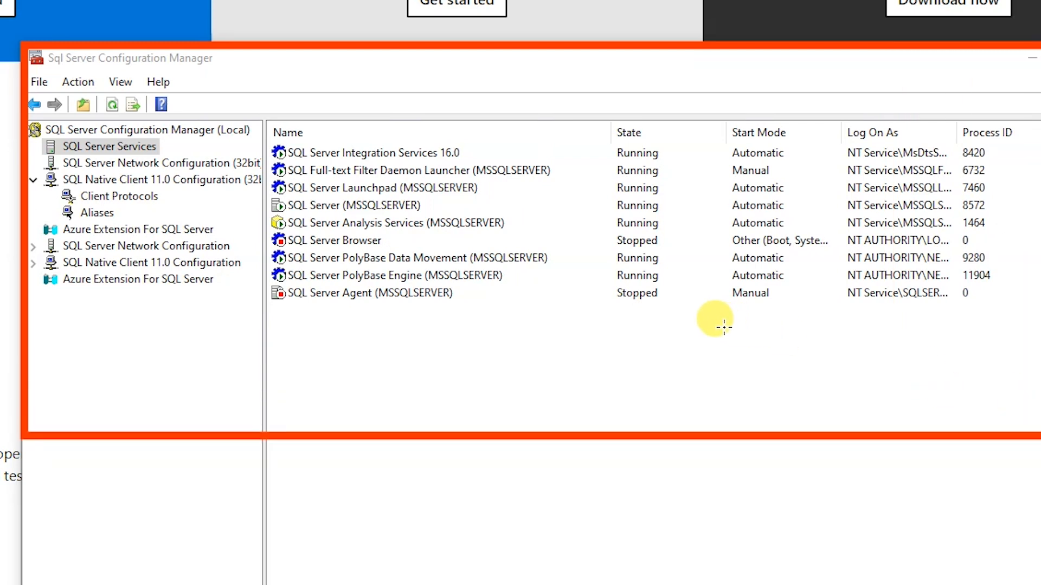
key(ctrl+z)
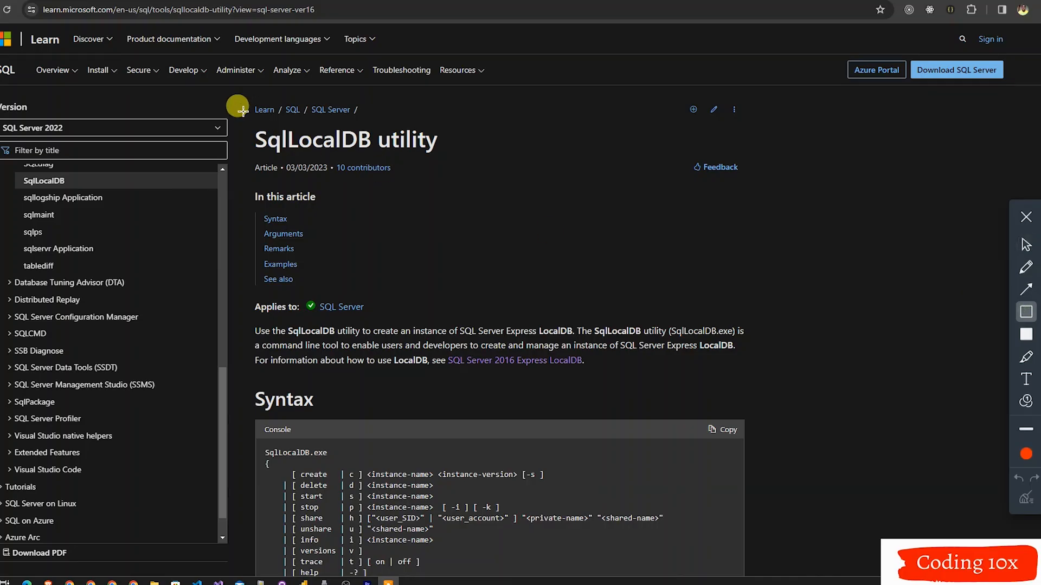
mouse_move(237, 107)
mouse_down()
mouse_move(437, 132)
mouse_move(467, 160)
mouse_up()
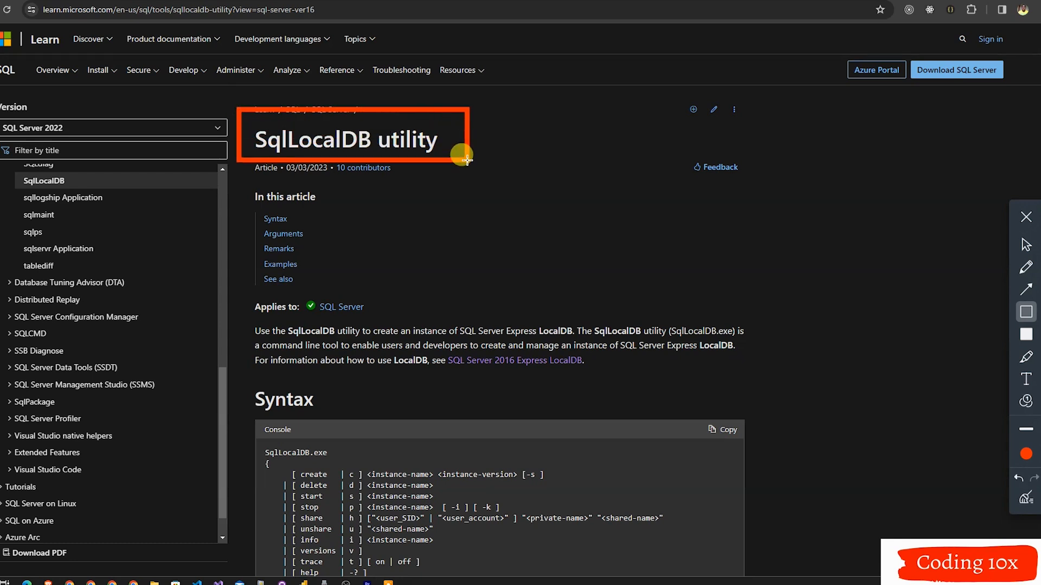
key(ctrl+z)
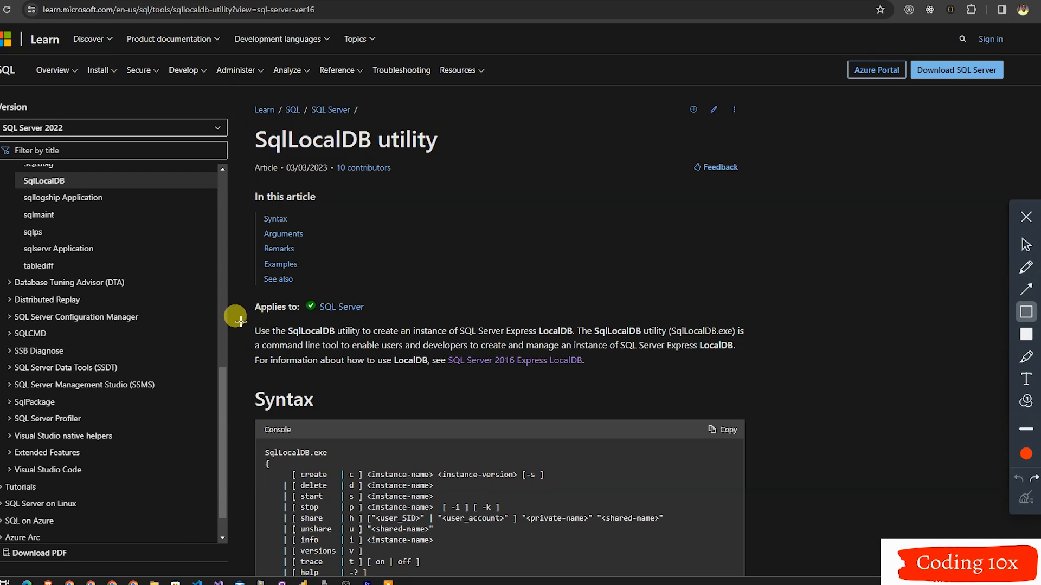
drag(240, 321, 769, 371)
key(ctrl+z)
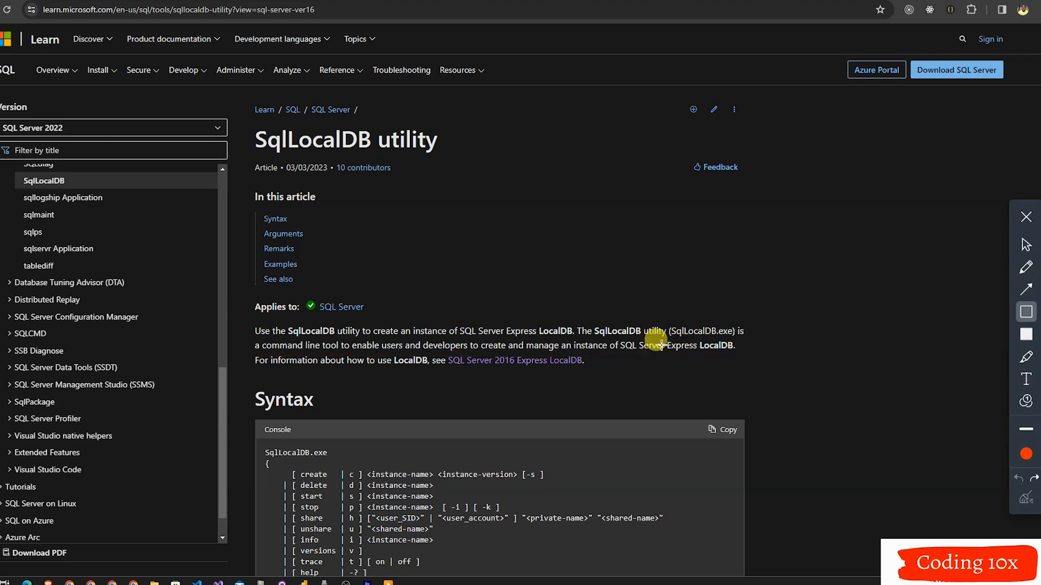
click(1027, 244)
scroll(660, 347, down, 3)
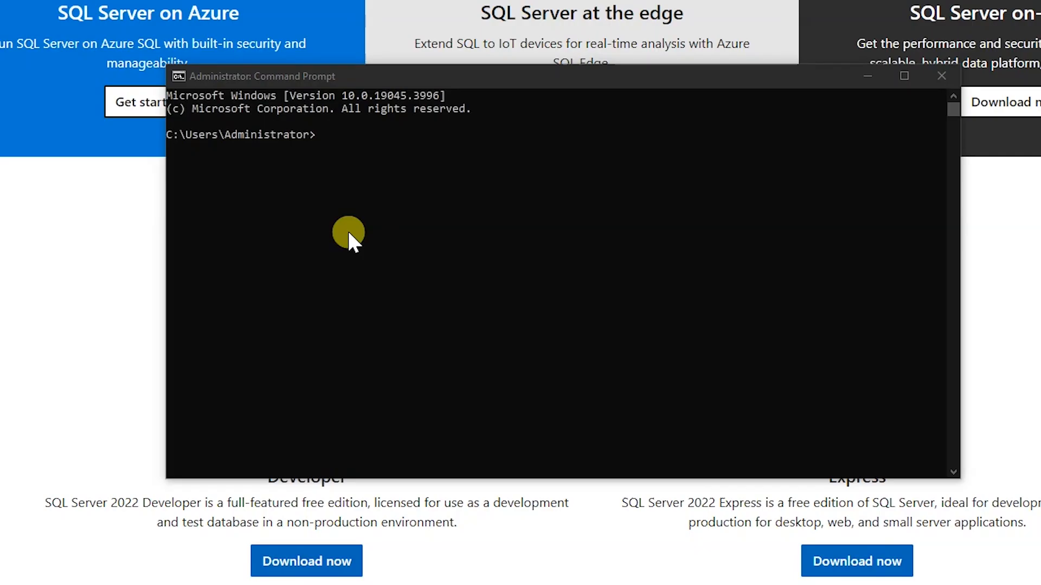
List the existing LocalDB instances in the Command Prompt with the command sqllocaldb i.
click(349, 234)
text(sql)
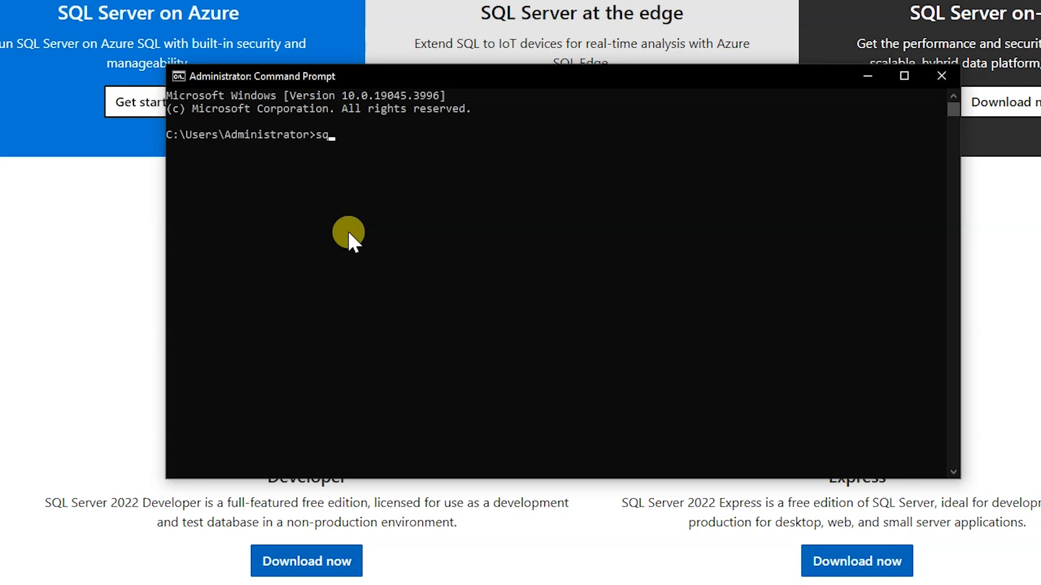
text(localdb)
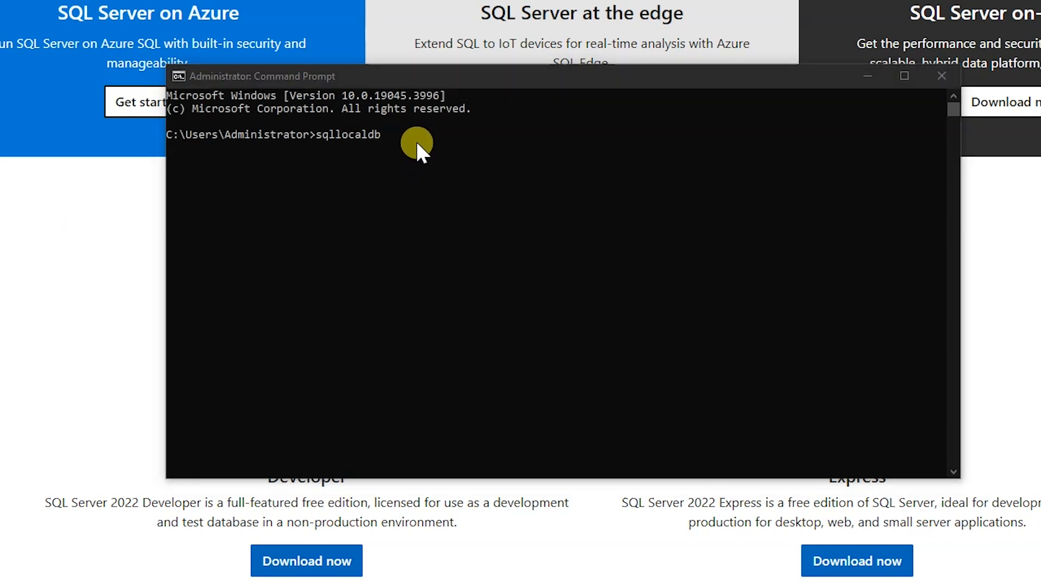
click(417, 144)
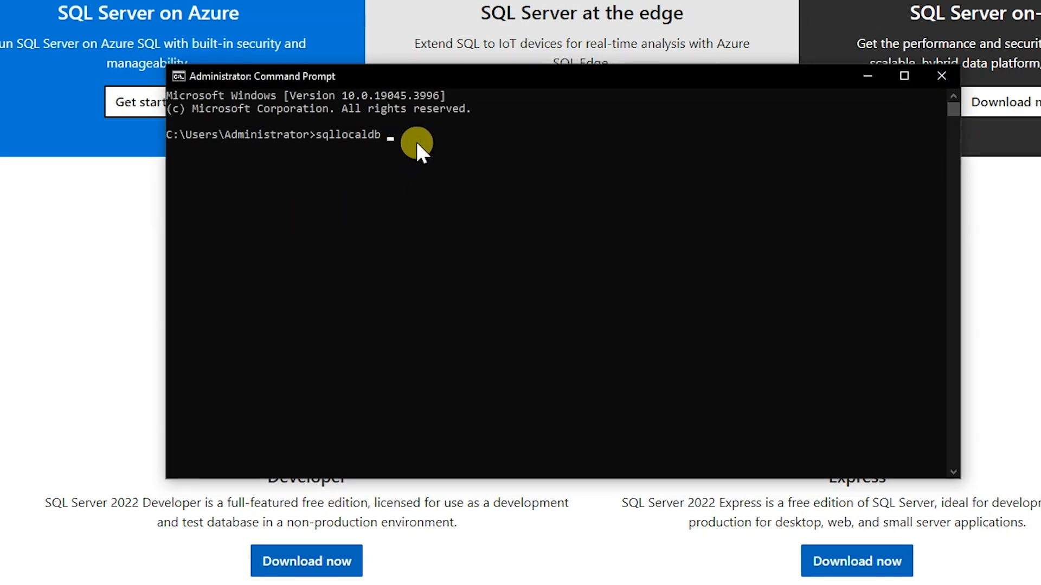
text(i)
key(Return)
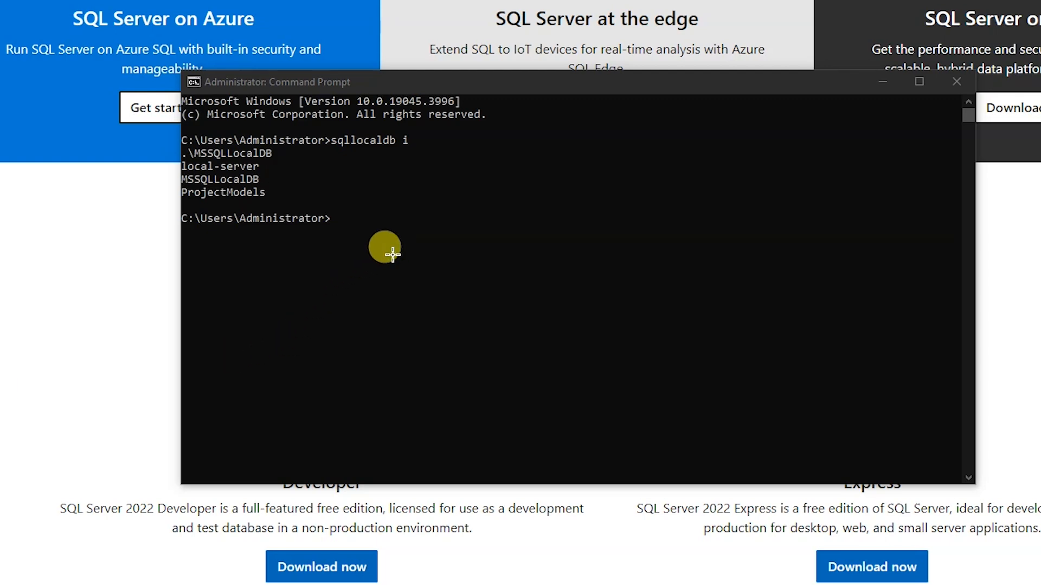
Create and start the MSSQLLocalDB instance with the command sqllocaldb c MSSQLLocalDB -s.
text(sqlloca)
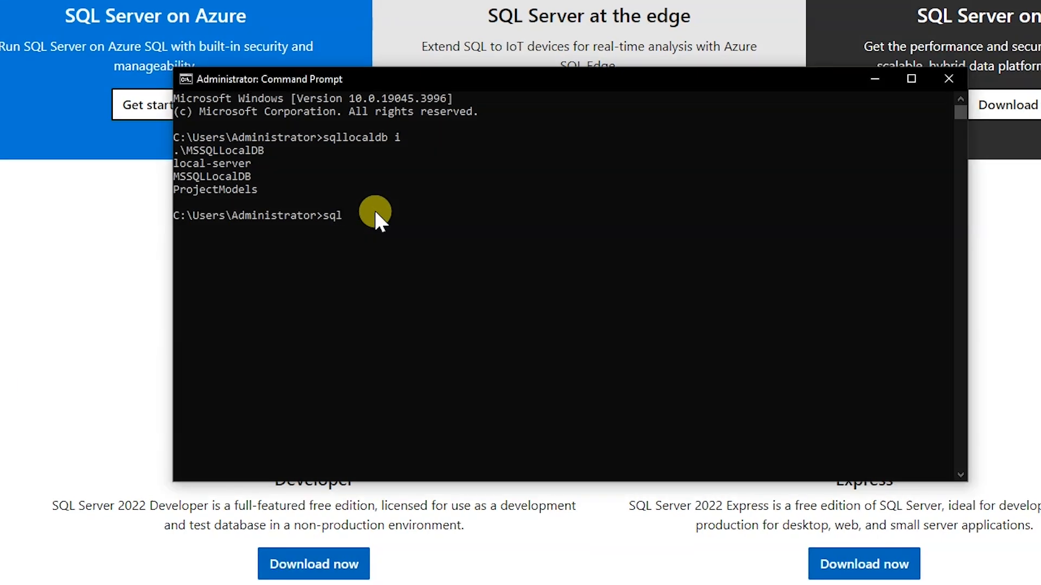
text(ldb c MSSQLLocalDB -s)
key(Return)
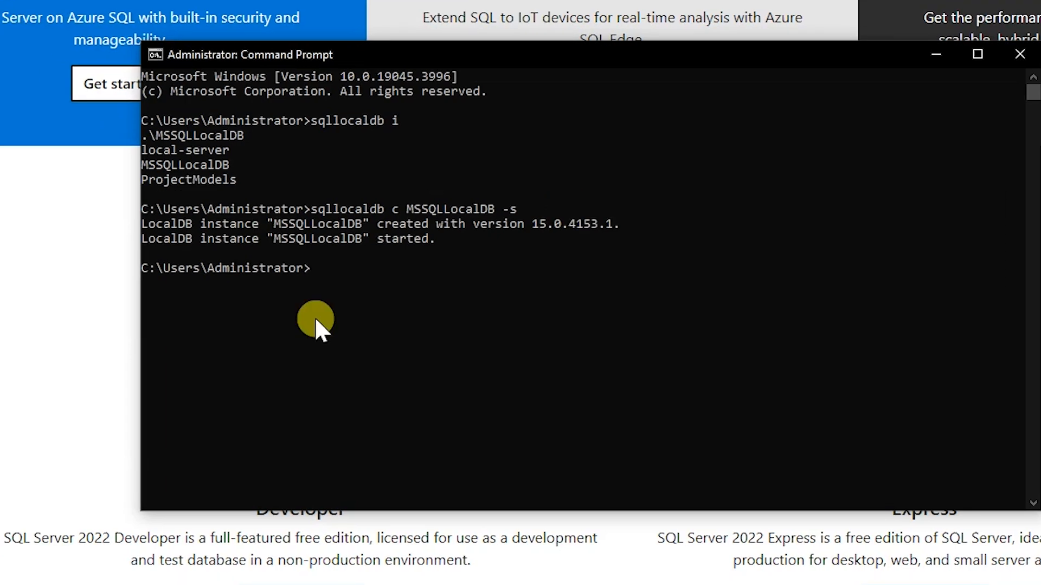
List the LocalDB instances again with the command sqllocaldb i and close the Command Prompt.
key(Up)
key(Up)
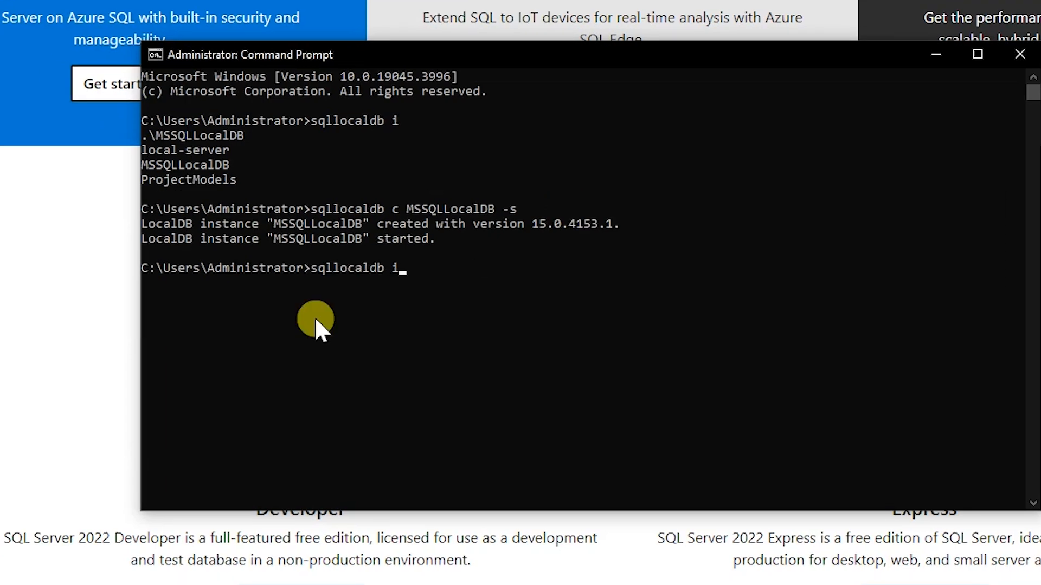
key(Return)
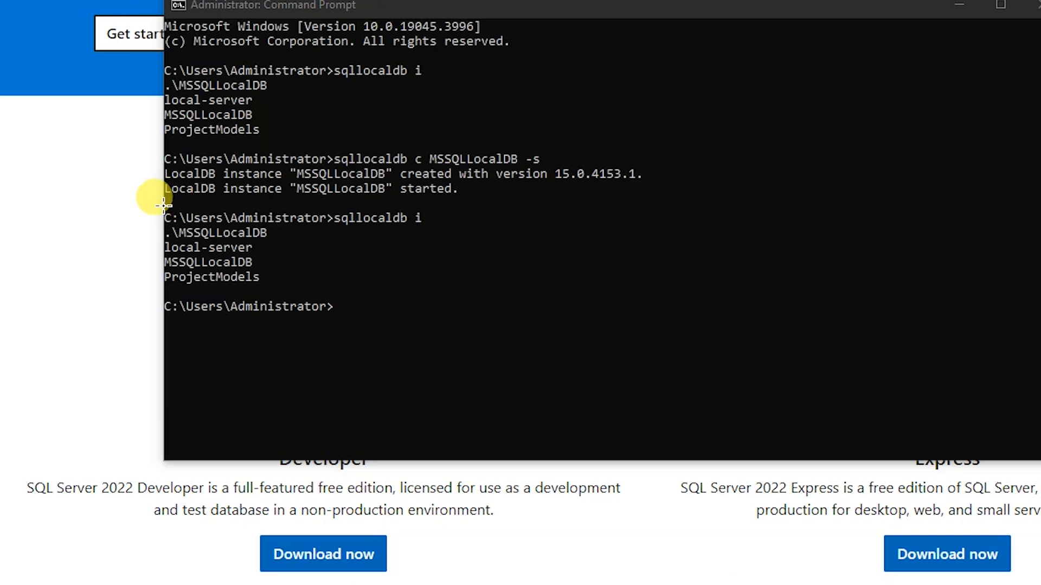
drag(163, 205, 501, 315)
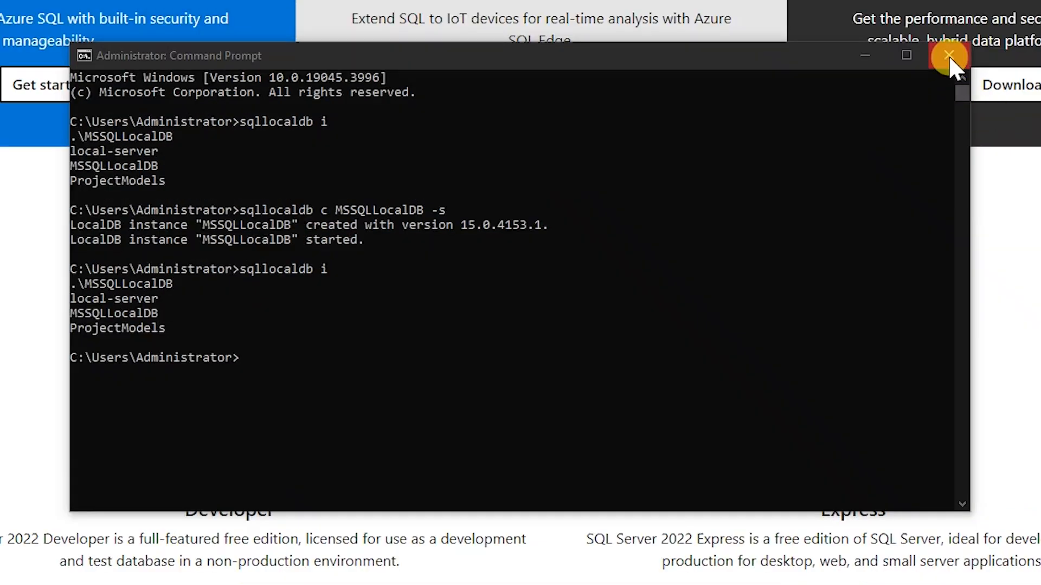
click(1023, 12)
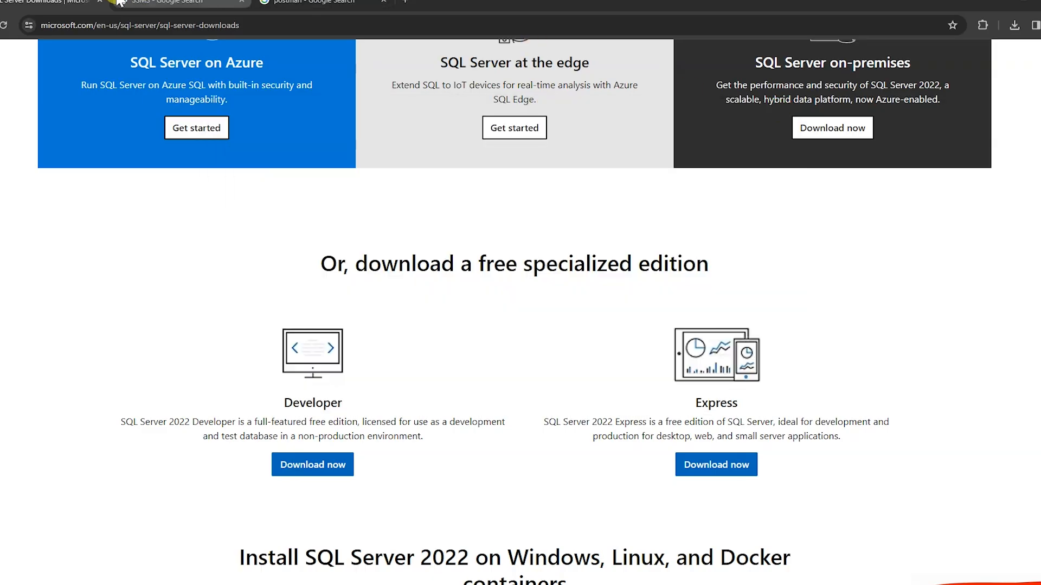
Close the SQL Server Downloads page and search Google for ssms download.
click(99, 2)
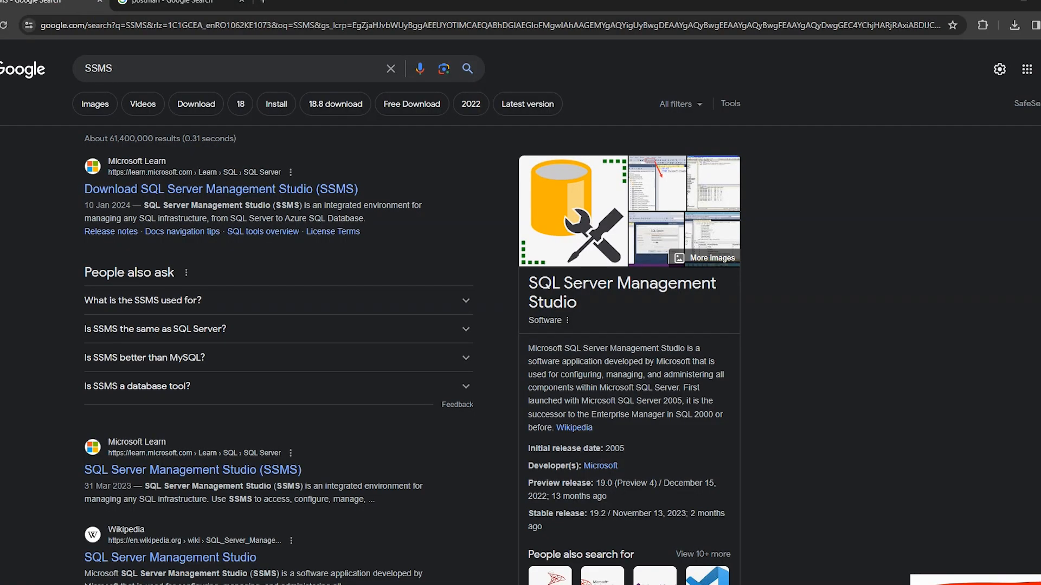
click(147, 66)
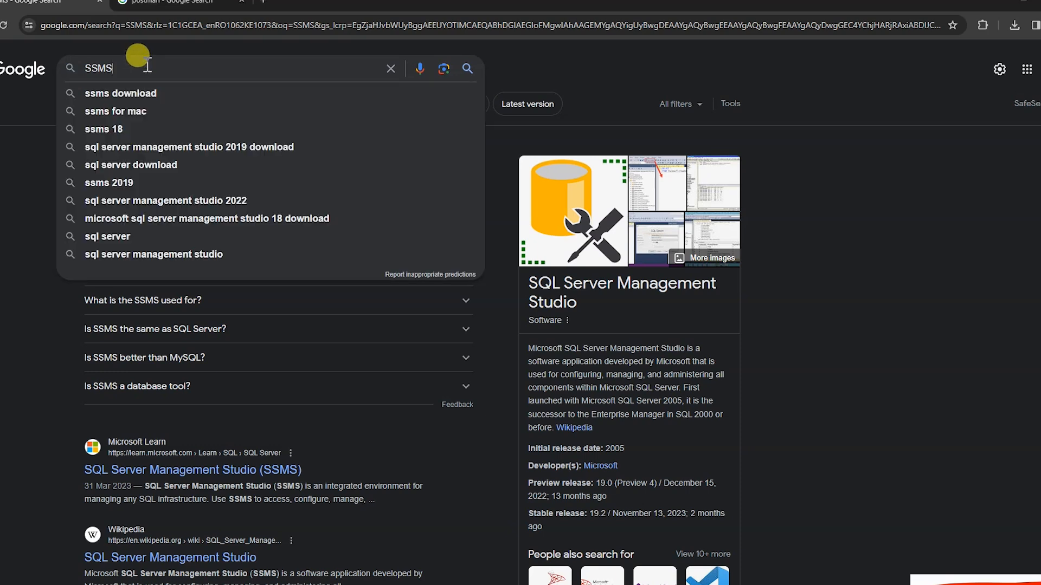
click(915, 226)
click(256, 71)
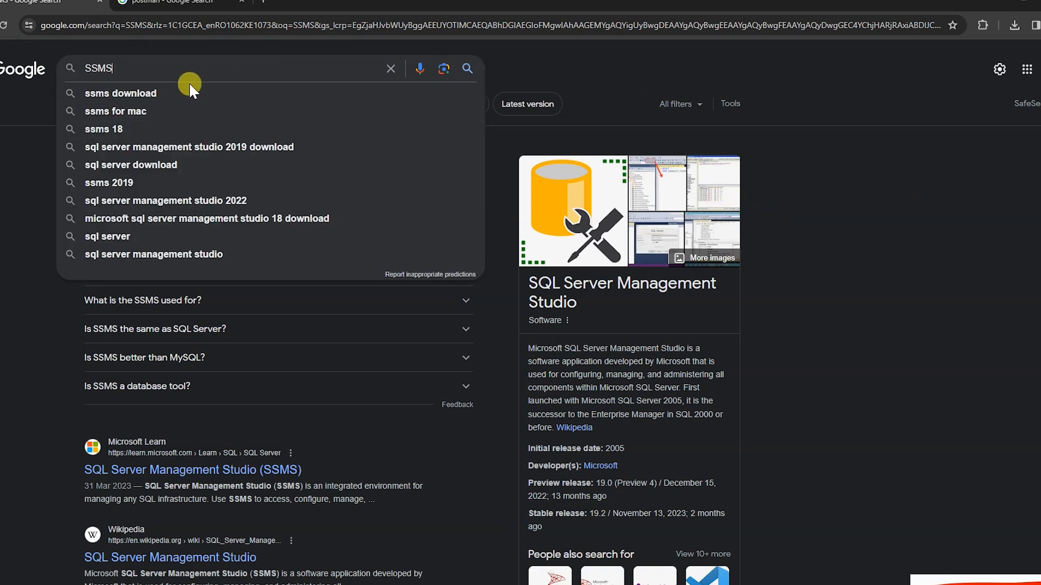
click(145, 94)
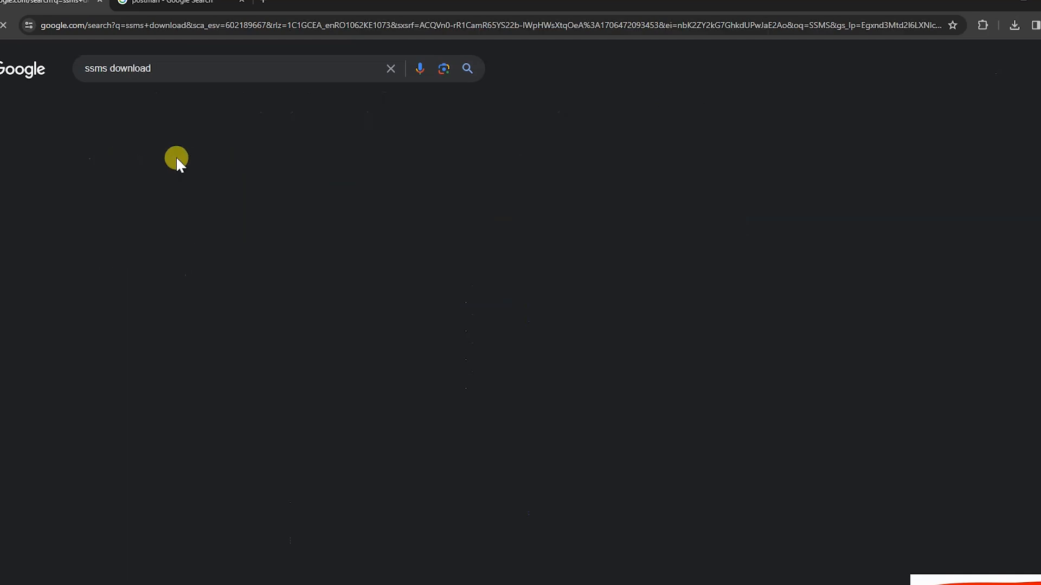
Open the Download SQL Server Management Studio (SSMS) page on Microsoft Learn, then download and run the SSMS installer.
click(175, 188)
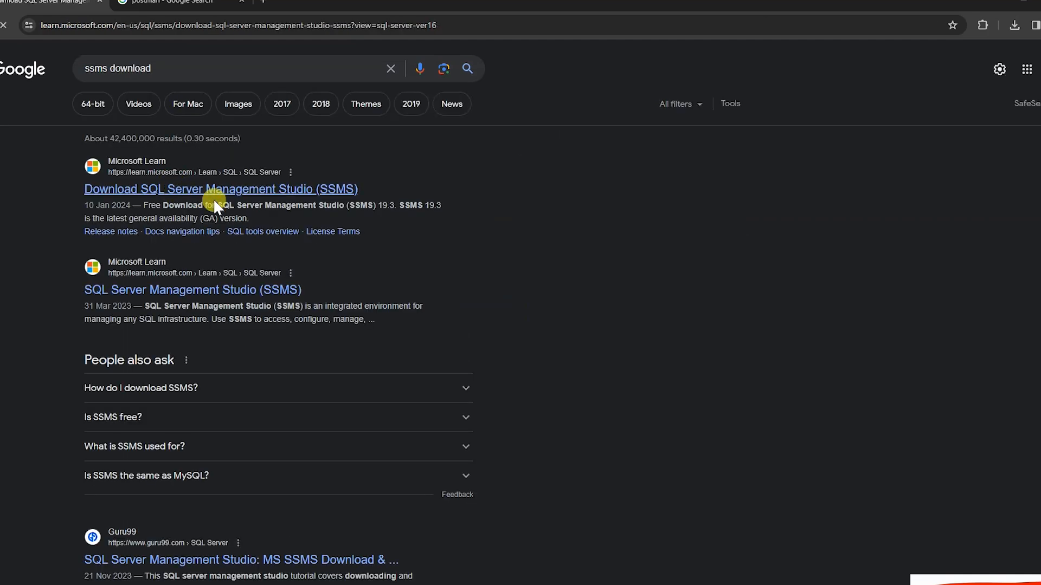
scroll(383, 428, down, 2)
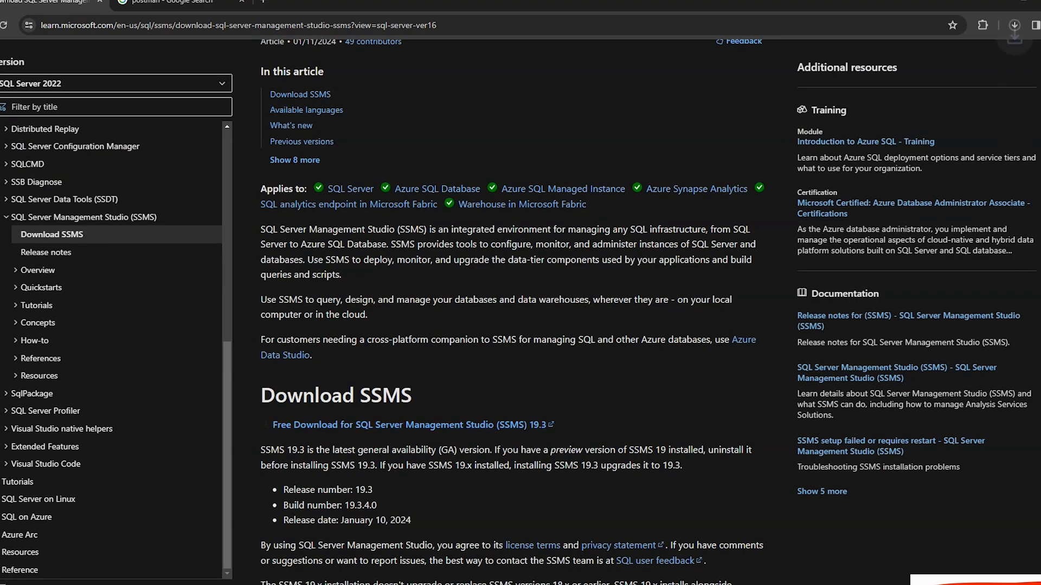
click(1013, 25)
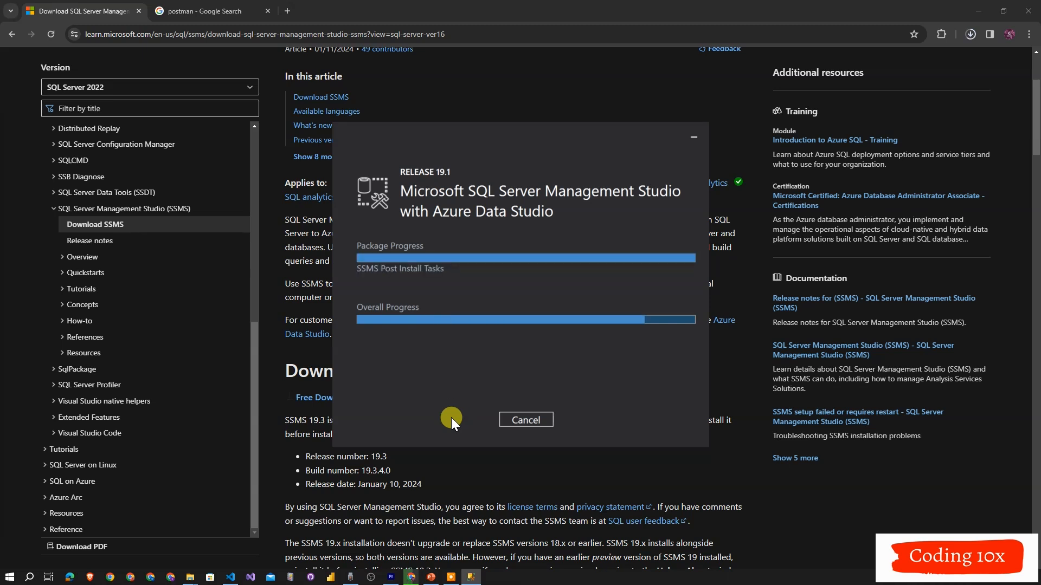
Launch SQL Server Management Studio and connect to the Database Engine server (LocalDb)\MSSQLLocalDB with Windows Authentication, with its window maximized.
click(9, 577)
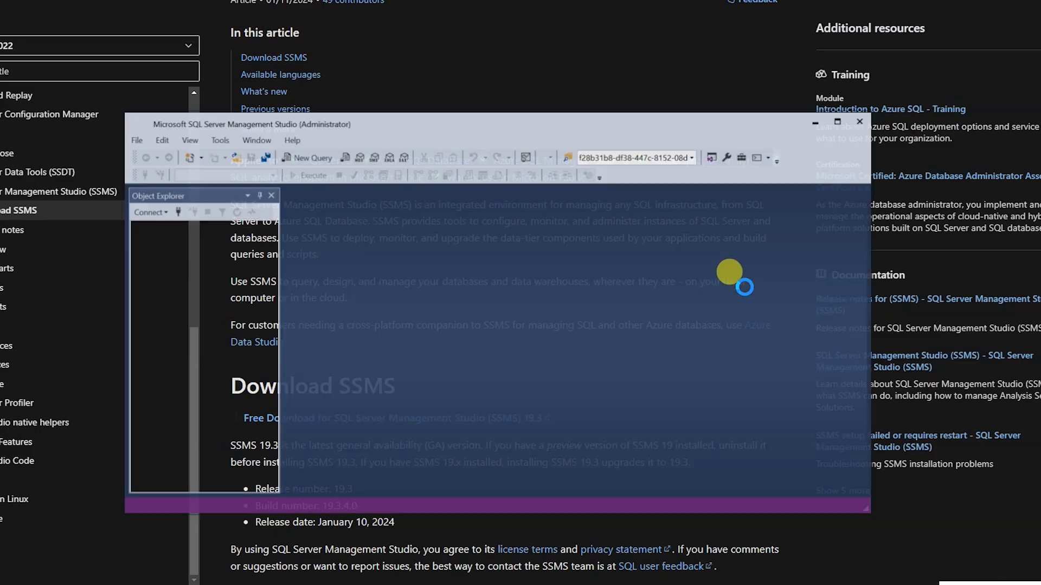
drag(345, 172, 557, 195)
mouse_move(622, 209)
mouse_down()
mouse_move(643, 210)
mouse_move(662, 261)
mouse_up()
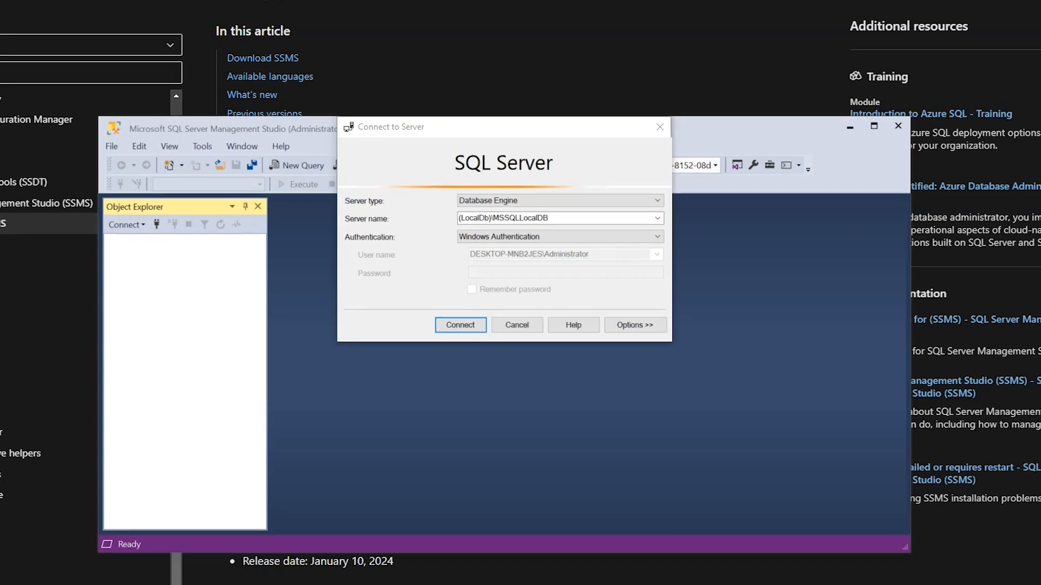
click(470, 325)
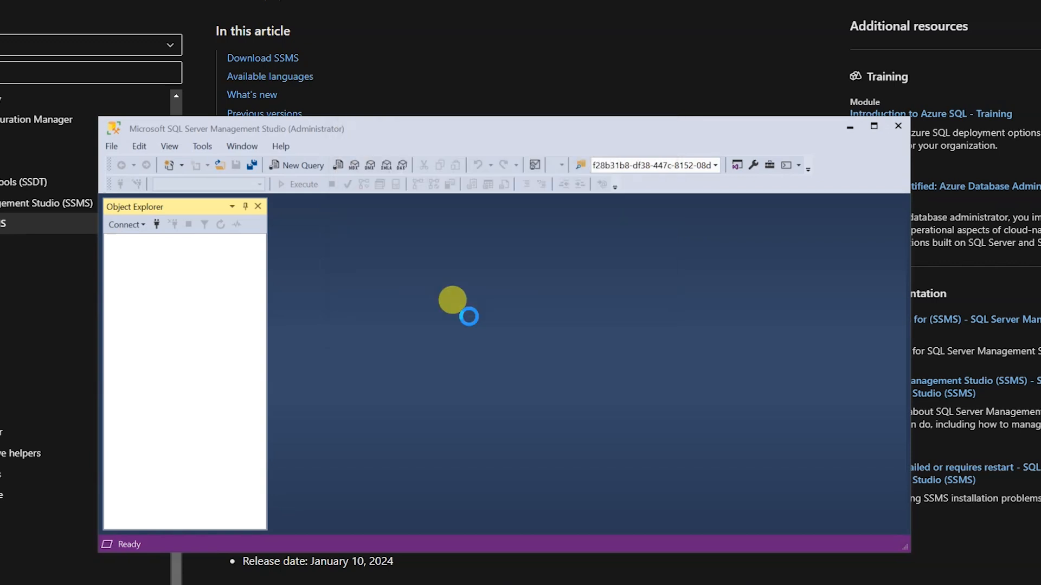
click(874, 125)
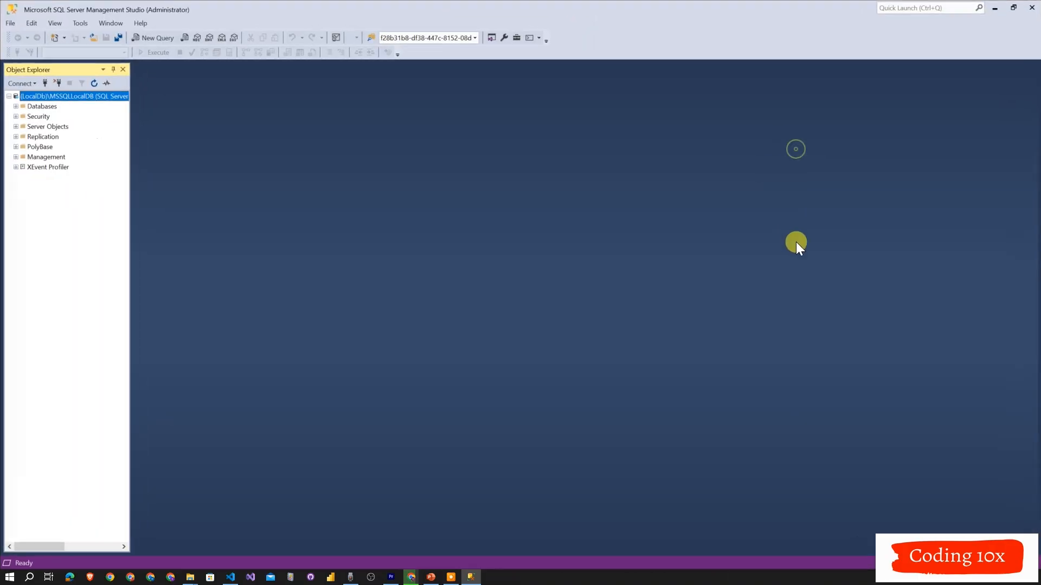
Create a new database named FirstDataStore on the LocalDB server with the default owner.
click(16, 107)
right_click(44, 107)
click(70, 112)
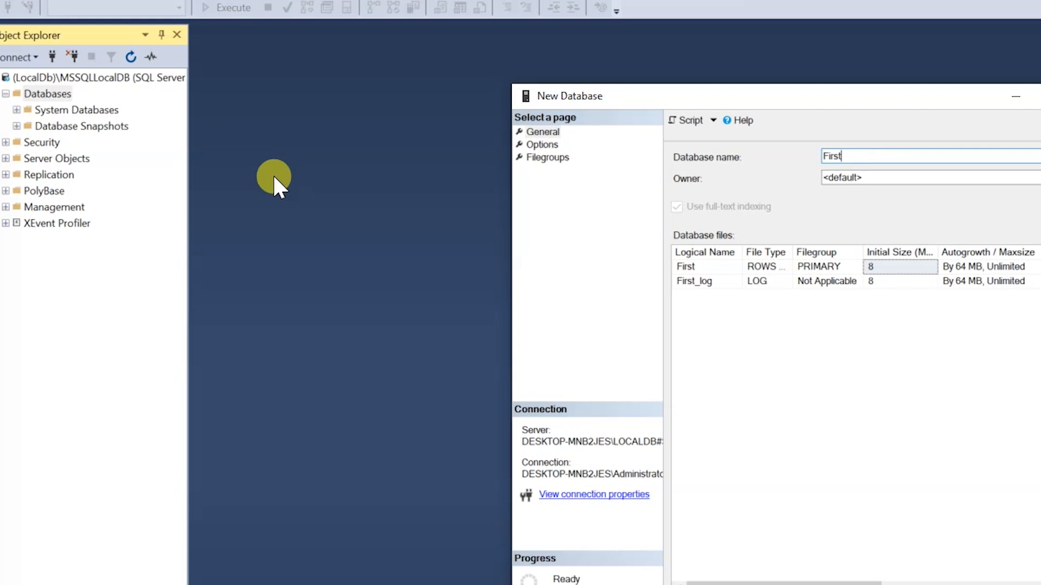
click(976, 584)
Design a new table in the FirstDataStore database with a column called name of data type nvarchar(MAX) that allows nulls.
click(16, 141)
double_click(60, 174)
right_click(65, 175)
mouse_move(119, 187)
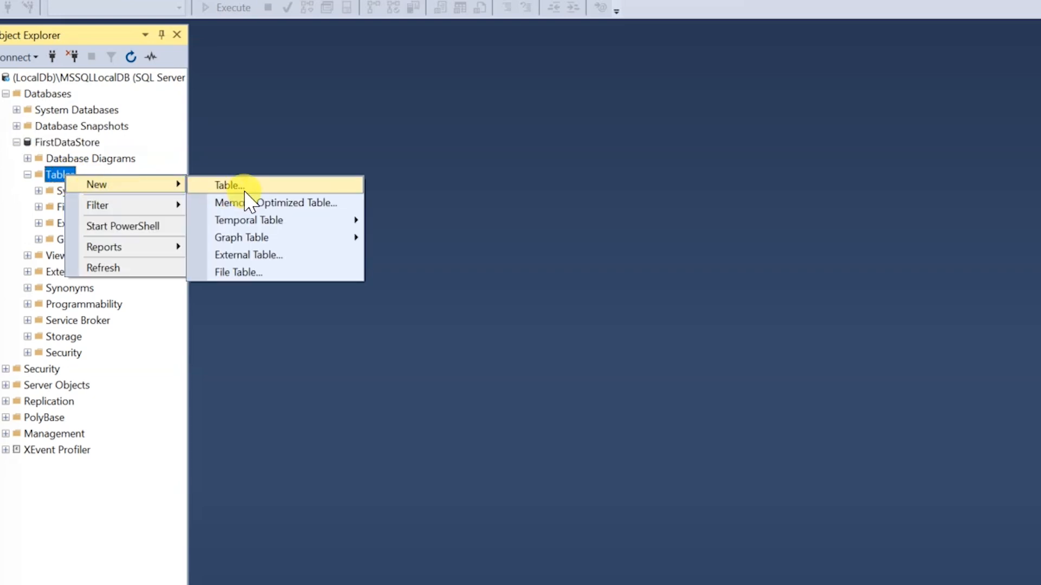
click(241, 184)
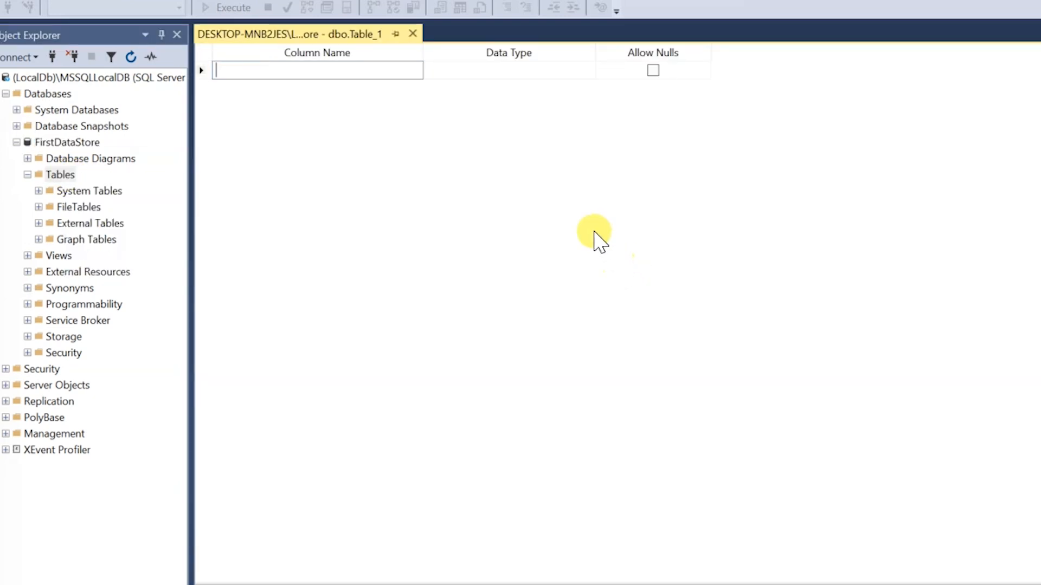
text(name)
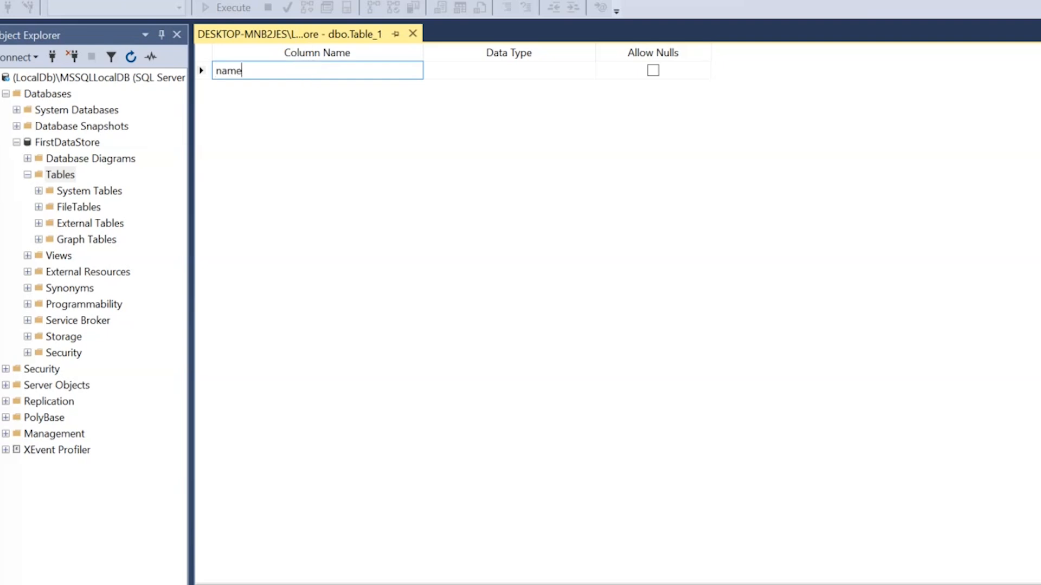
click(493, 70)
click(585, 72)
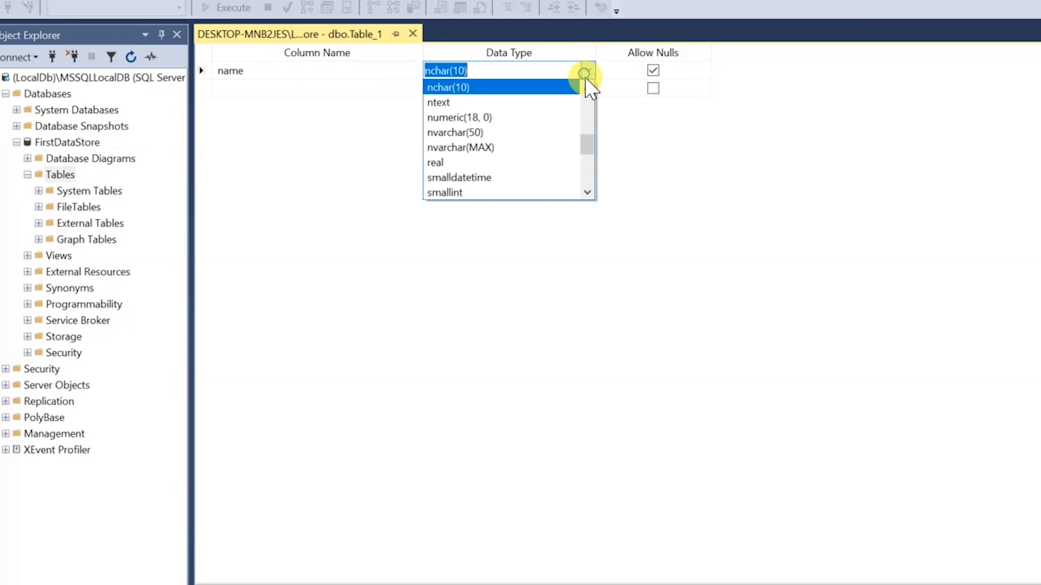
click(525, 149)
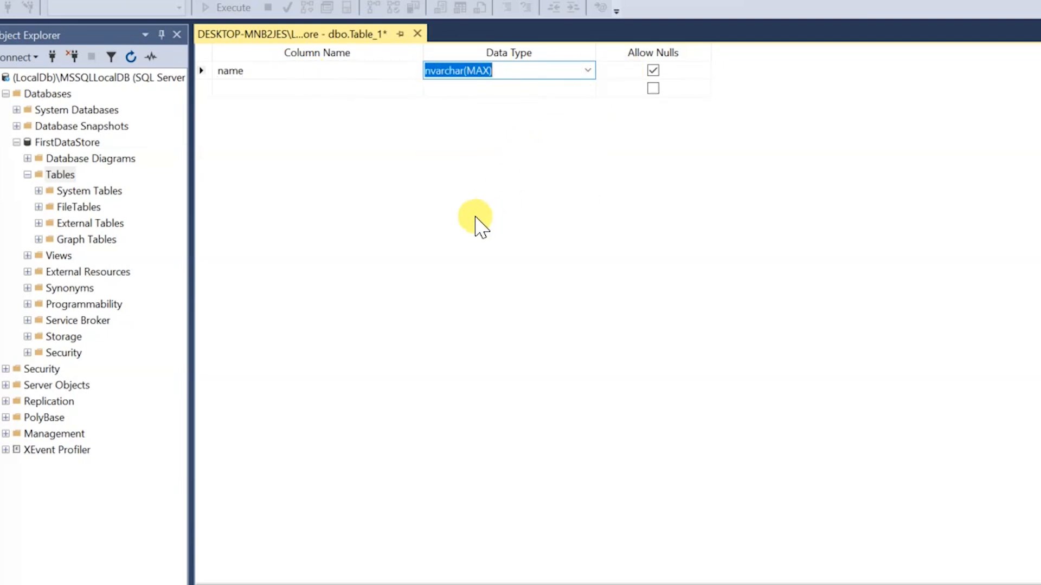
Save the new table as Users and refresh the FirstDataStore tables to select dbo.Users.
key(ctrl+s)
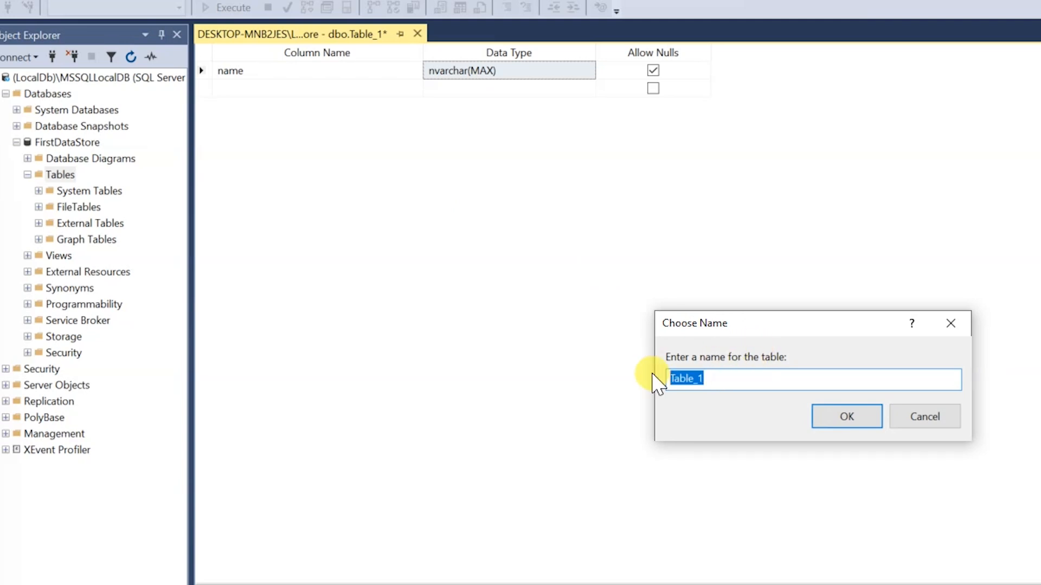
click(843, 418)
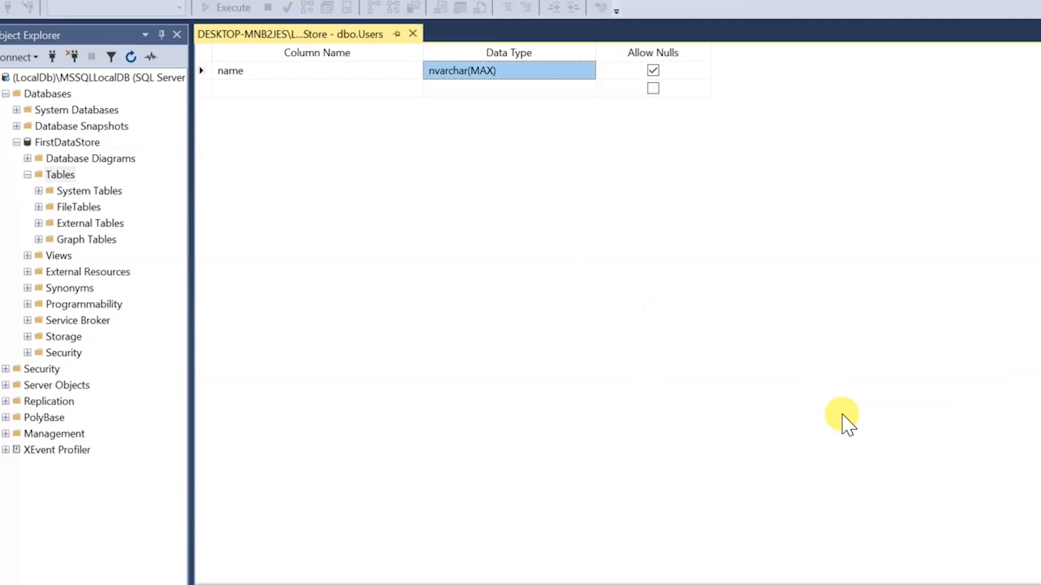
right_click(63, 174)
click(106, 264)
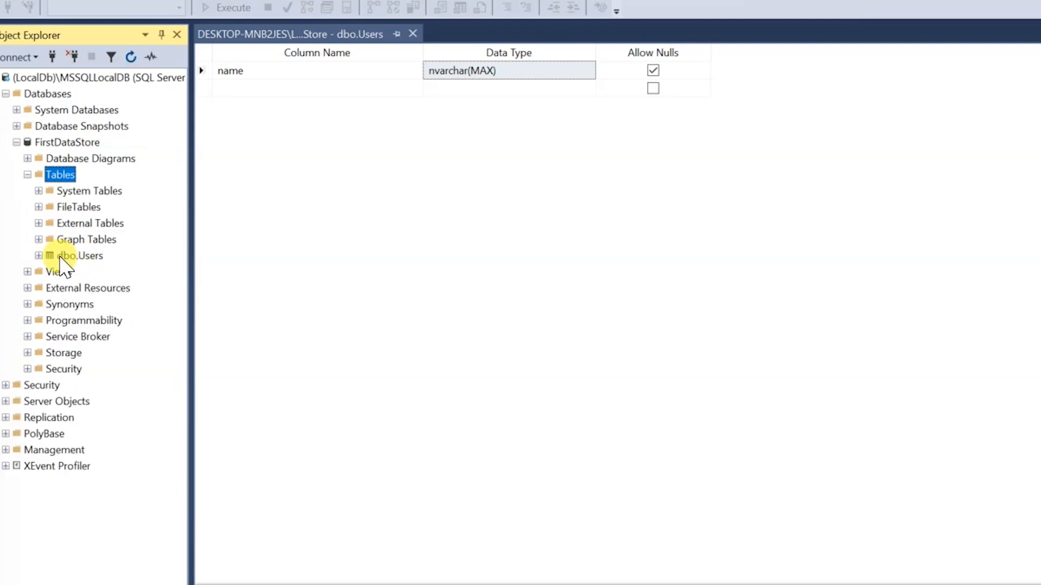
click(70, 256)
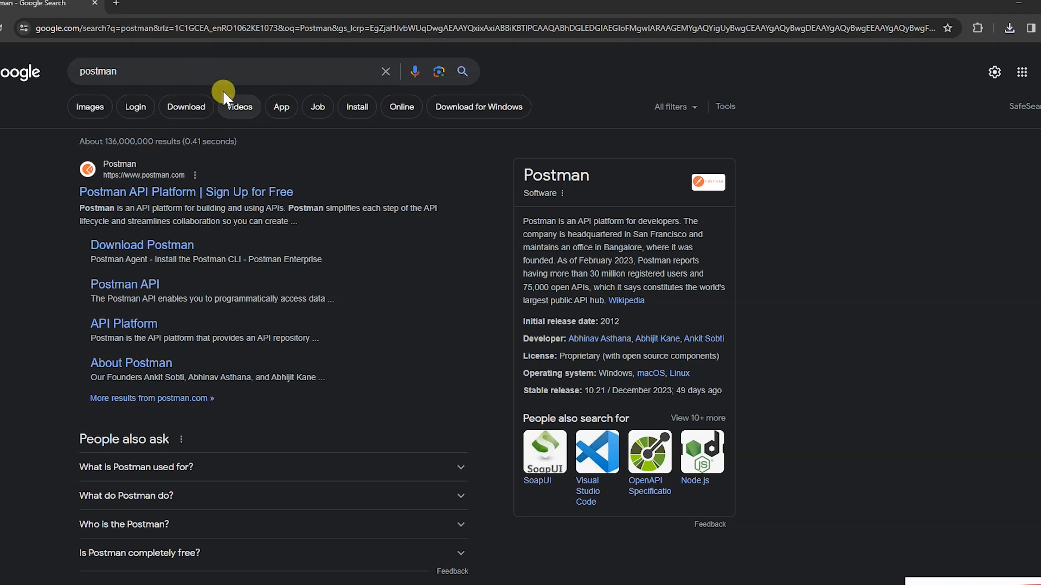
Open the Download Postman page from the Google results and download the Windows 64-bit Postman app.
click(233, 70)
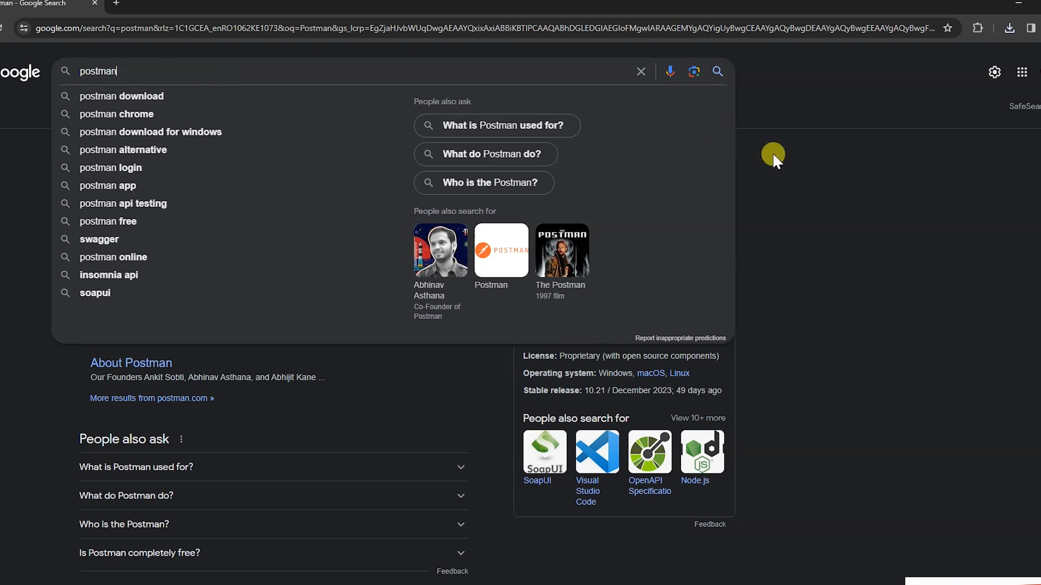
click(784, 178)
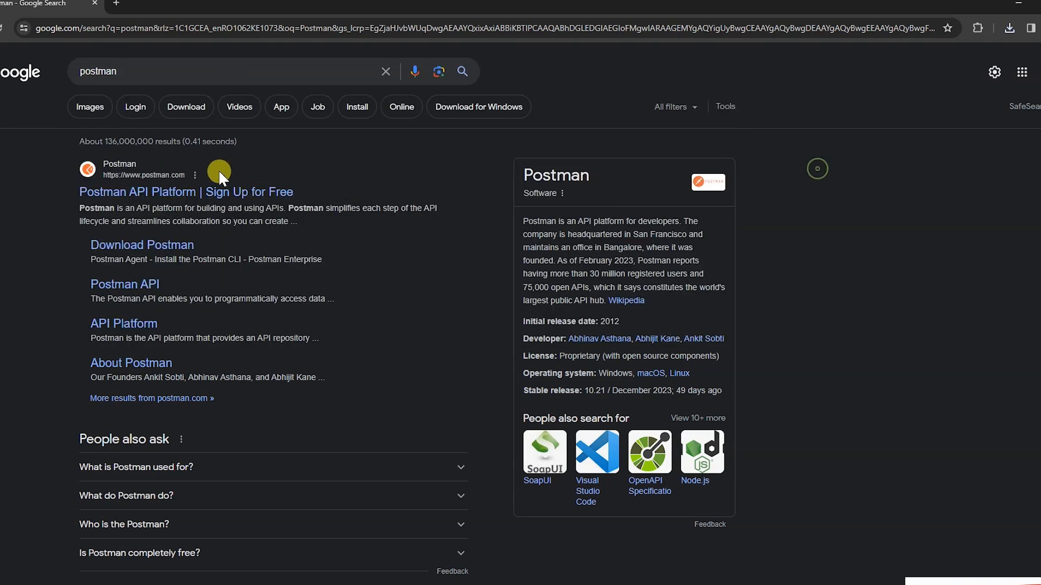
click(151, 248)
click(284, 341)
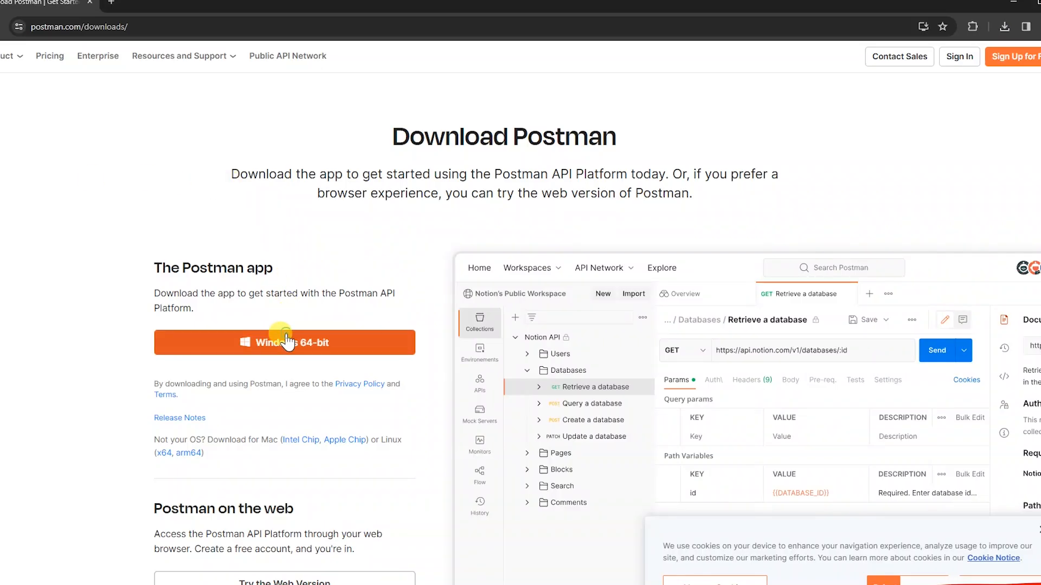
click(1004, 27)
mouse_move(991, 71)
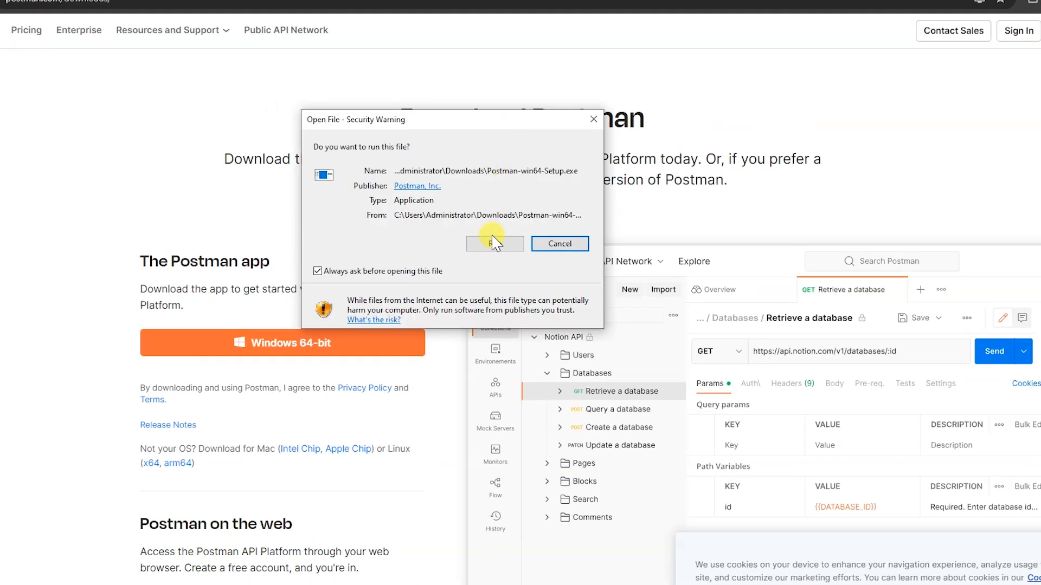
Switch to Postman, collapse the collections sidebar in the Car workspace, and replace the Overview with a blank HTTP request.
click(493, 239)
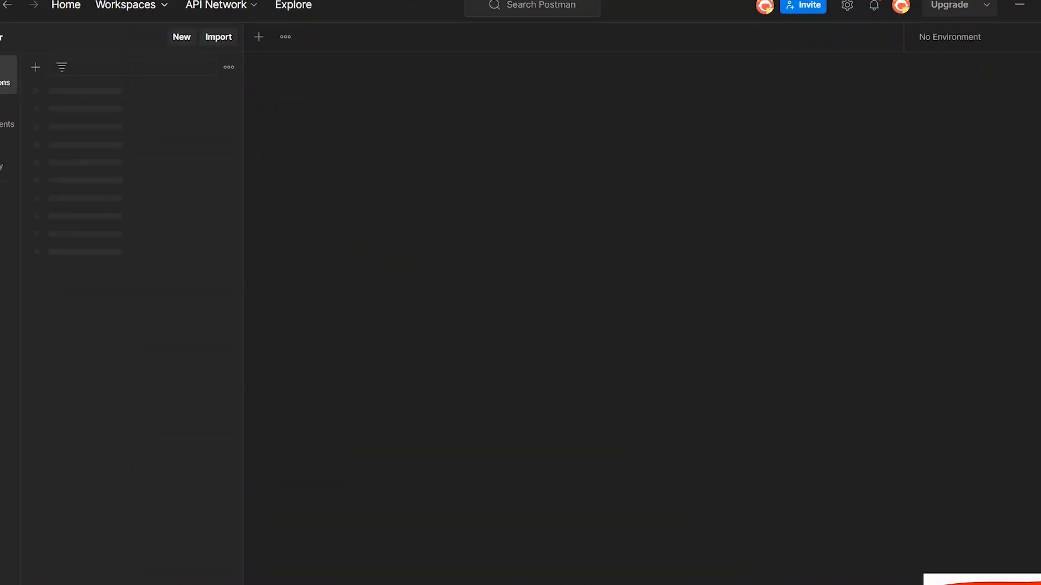
click(13, 88)
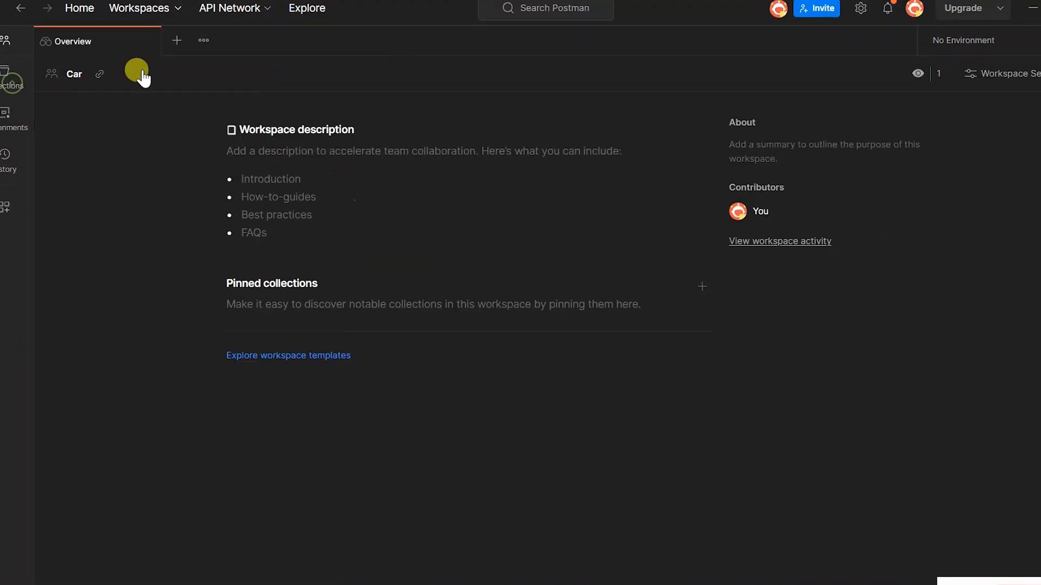
click(176, 41)
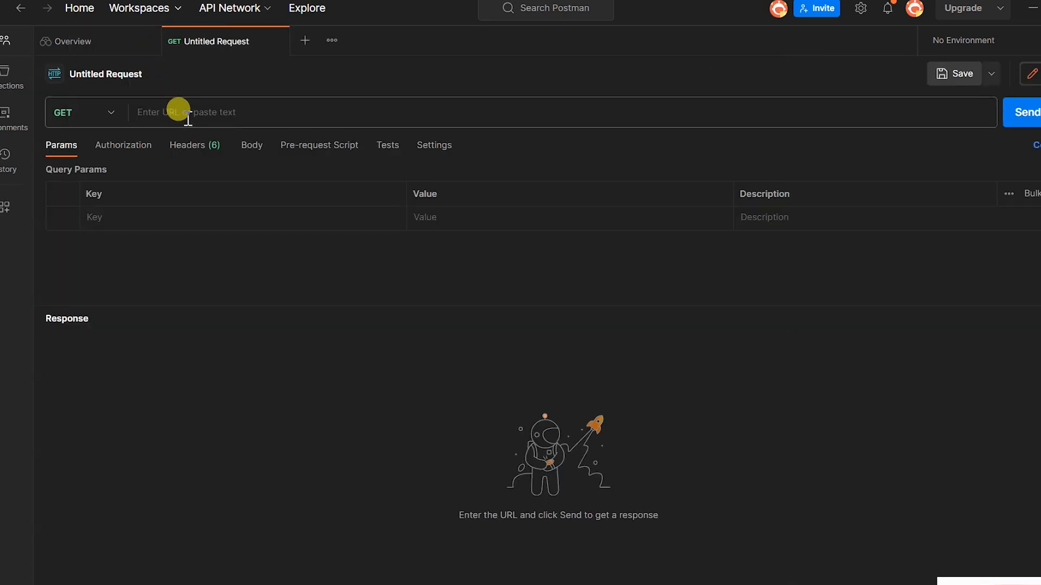
click(148, 41)
click(174, 111)
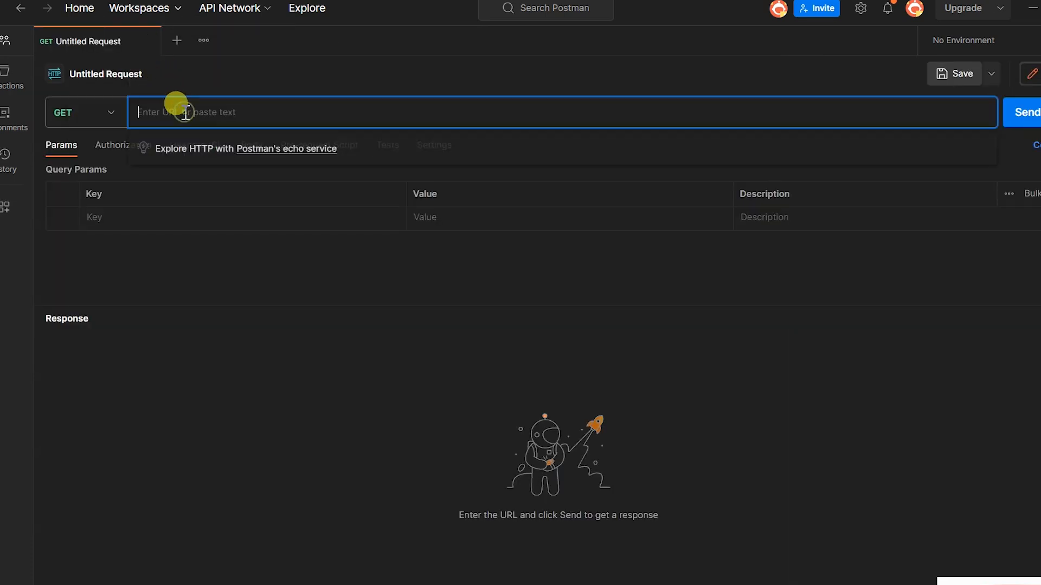
text(https://dog.ceo/api/breeds/image/random)
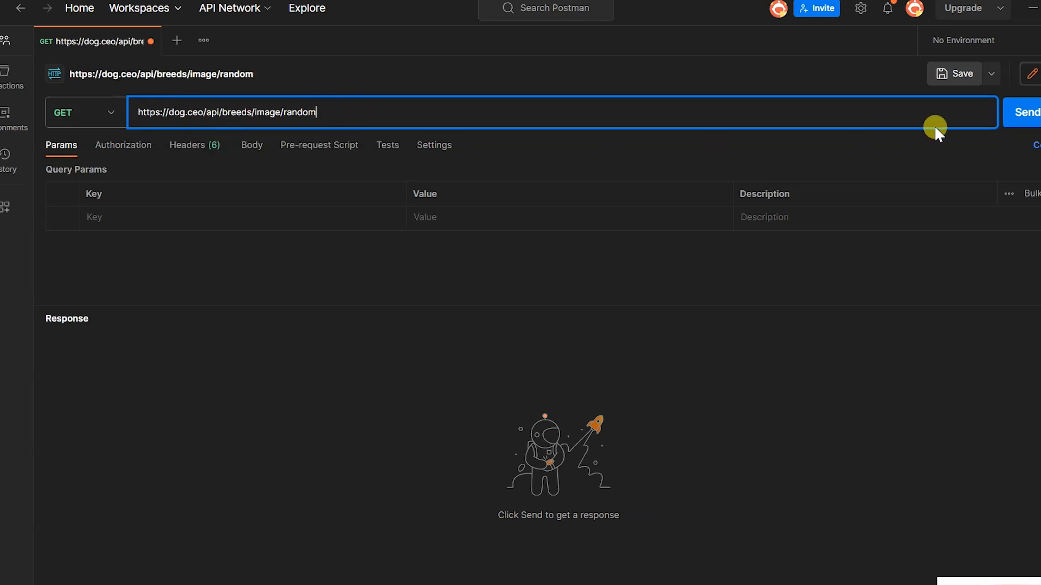
click(1015, 112)
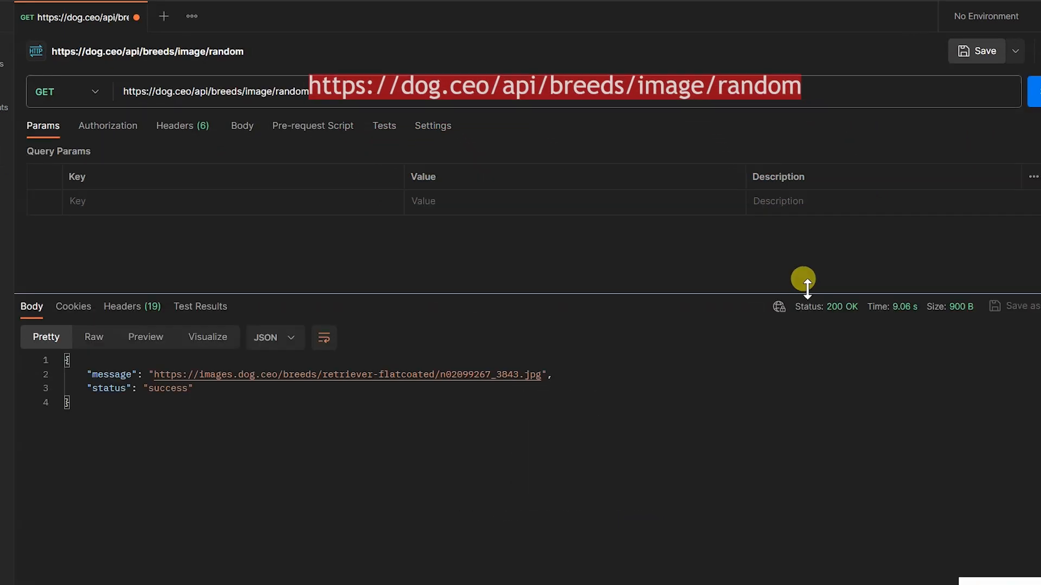
Open the image URL from the response's message field as a new GET request and send it.
ctrl+click(394, 380)
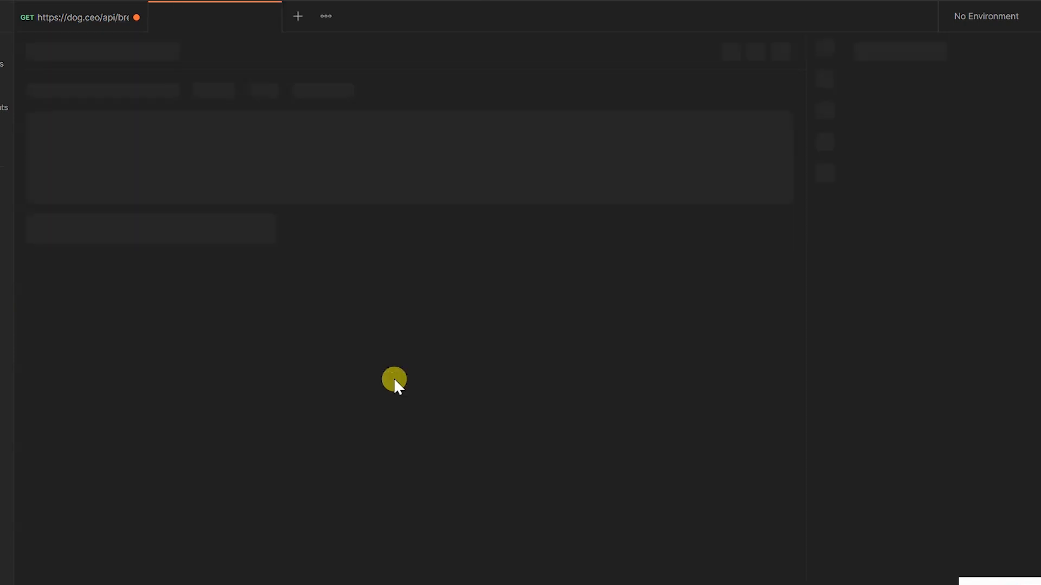
click(1039, 90)
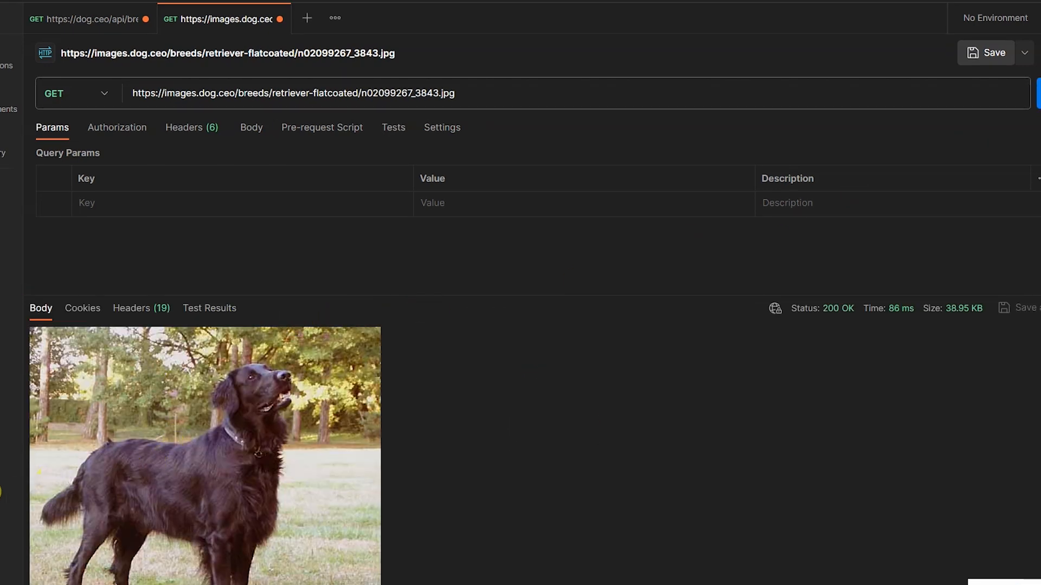
mouse_move(9, 233)
mouse_down()
mouse_move(520, 528)
mouse_move(478, 571)
mouse_move(406, 581)
mouse_up()
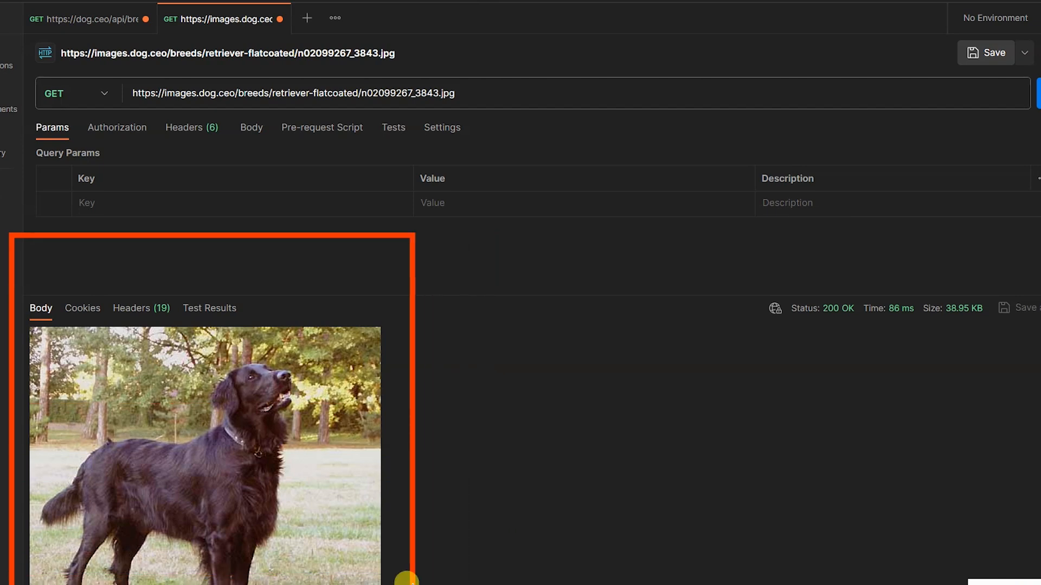
key(Escape)
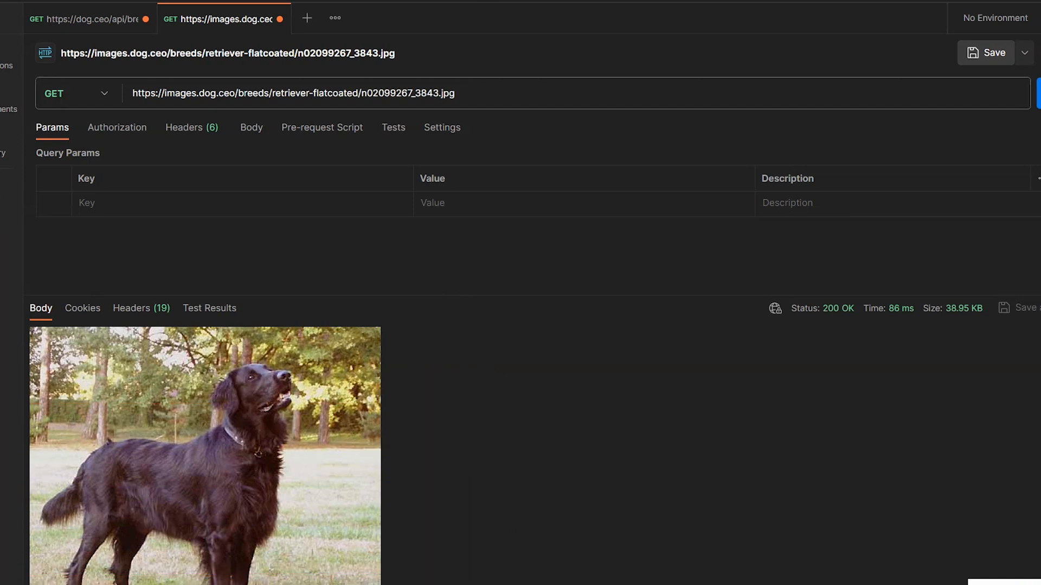